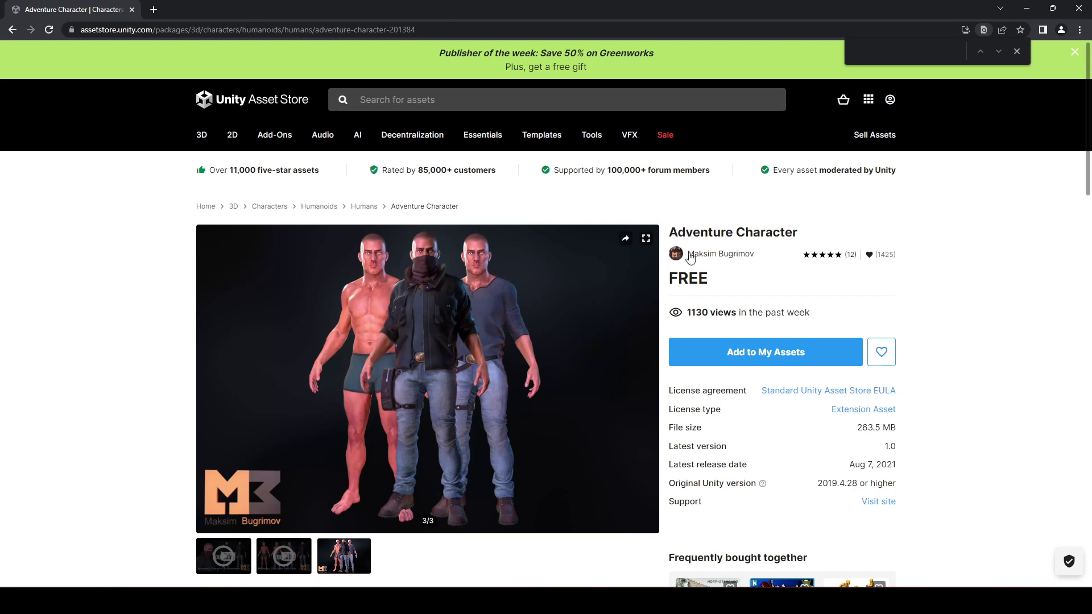
- Highlight the Adventure Character title on its free Asset Store page and close the find bar
left_click_drag(671, 228, 806, 236)
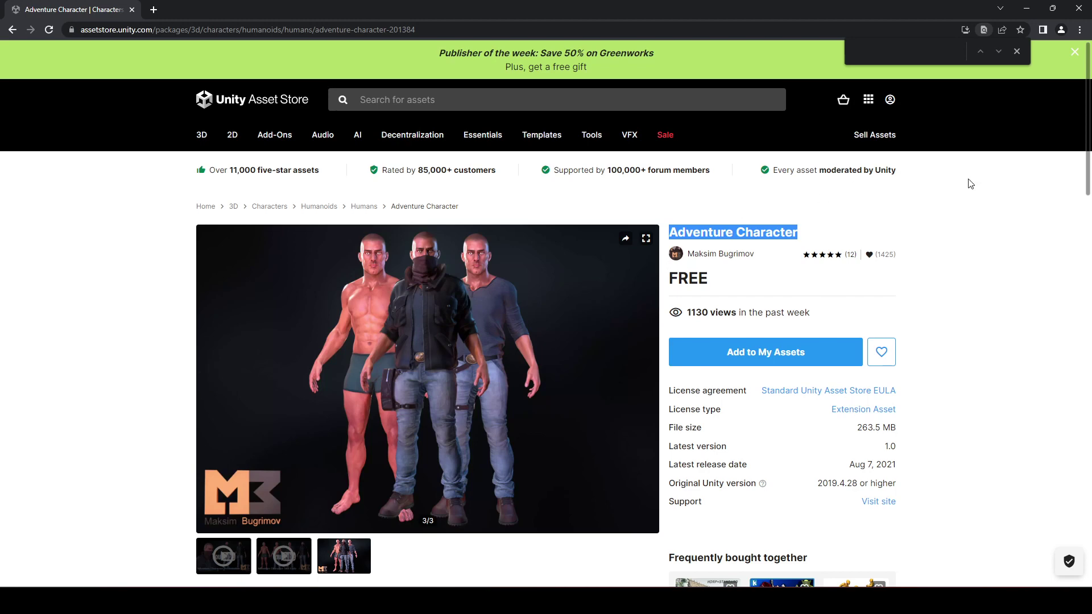
left_click(1017, 51)
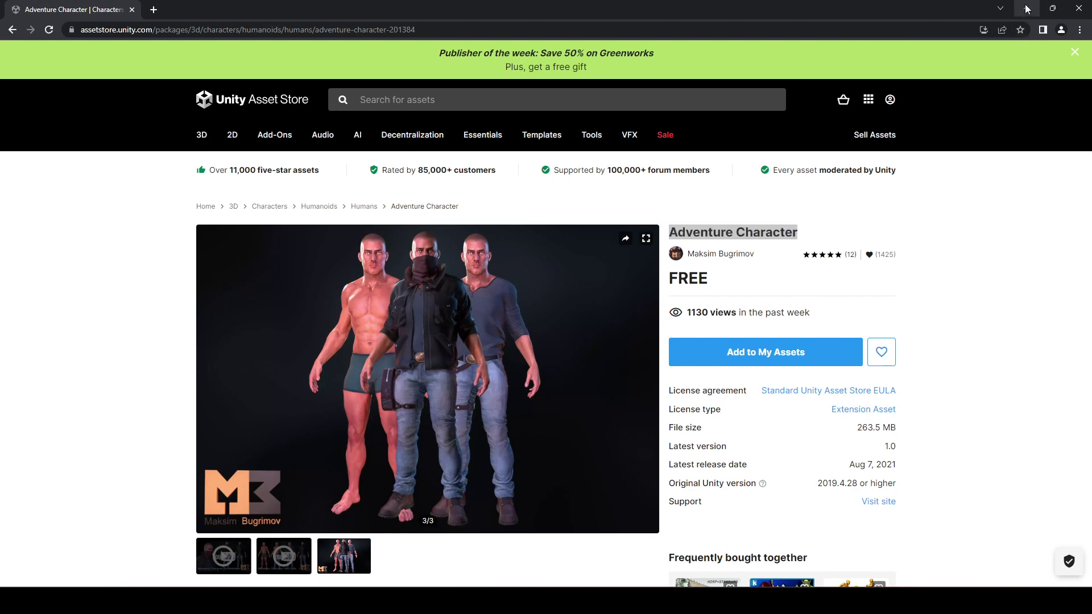
- Minimize the browser and move the Adventure archive out of the desktop corner
left_click(1027, 9)
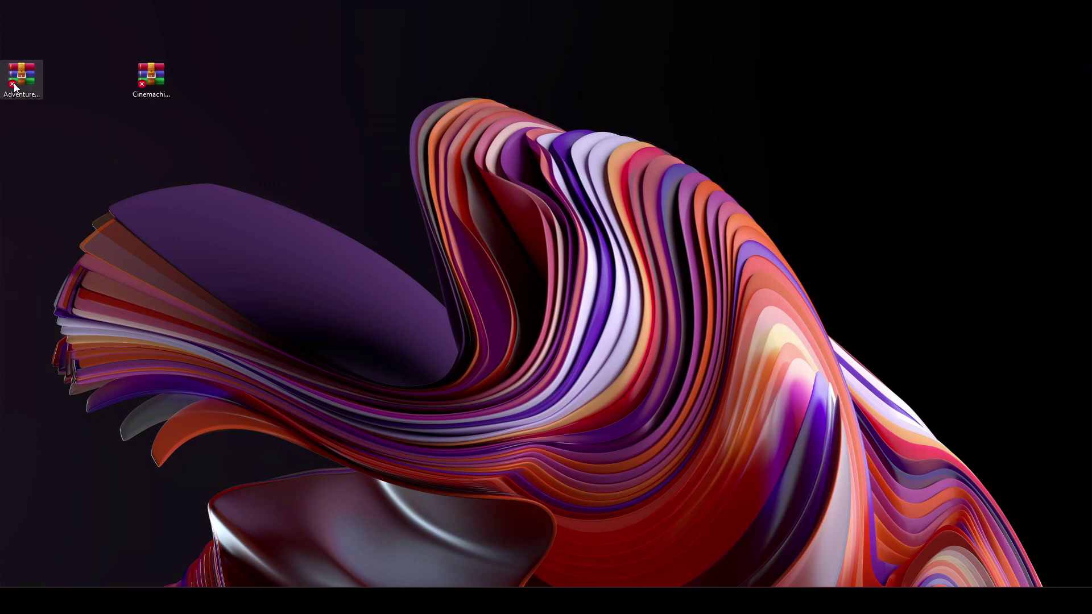
left_click_drag(22, 76, 284, 85)
left_click(388, 87)
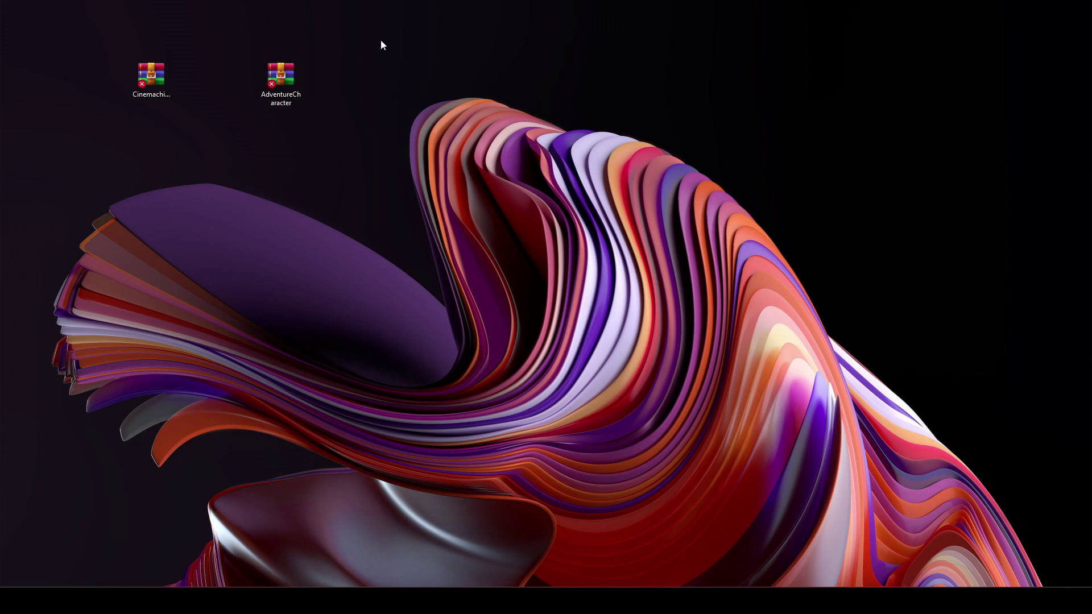
- Extract the AdventureCharacter archive with WinRAR into an 'AdventureCharacter' folder and open it
left_click_drag(381, 39, 267, 188)
right_click(273, 83)
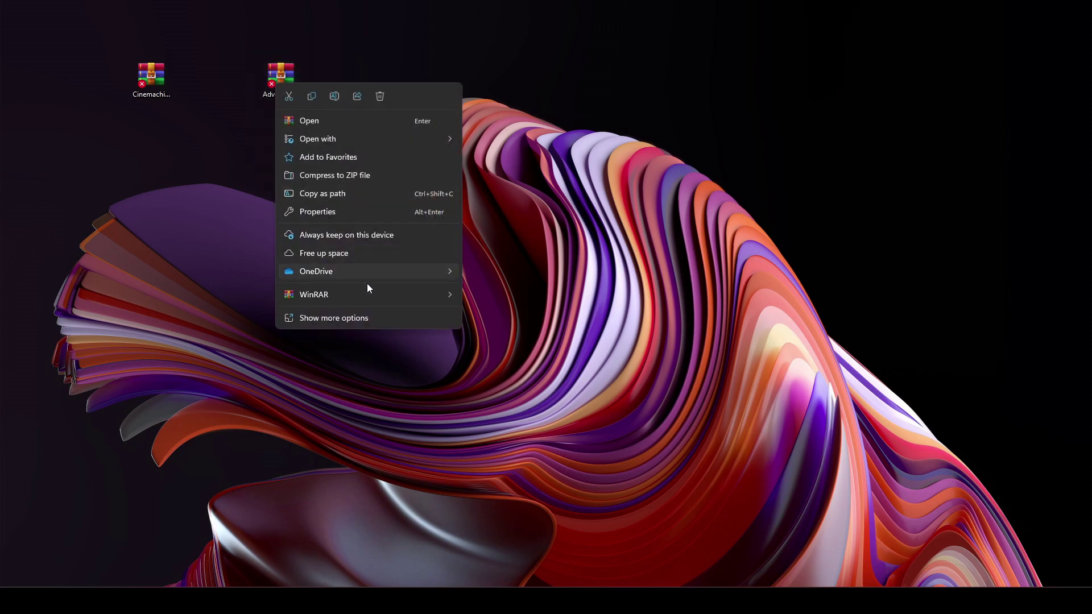
mouse_move(414, 293)
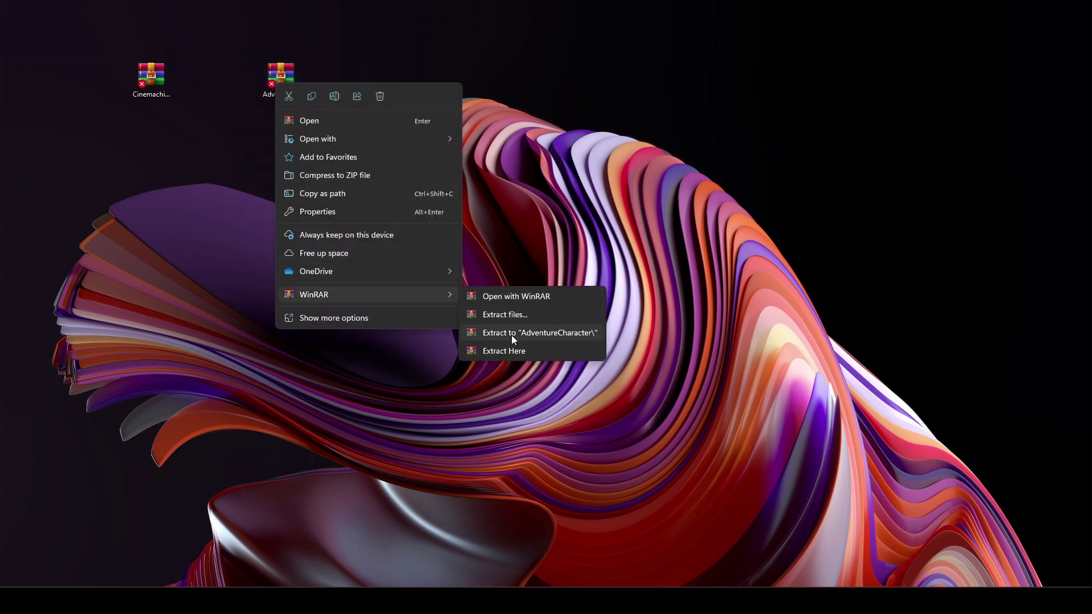
left_click(512, 336)
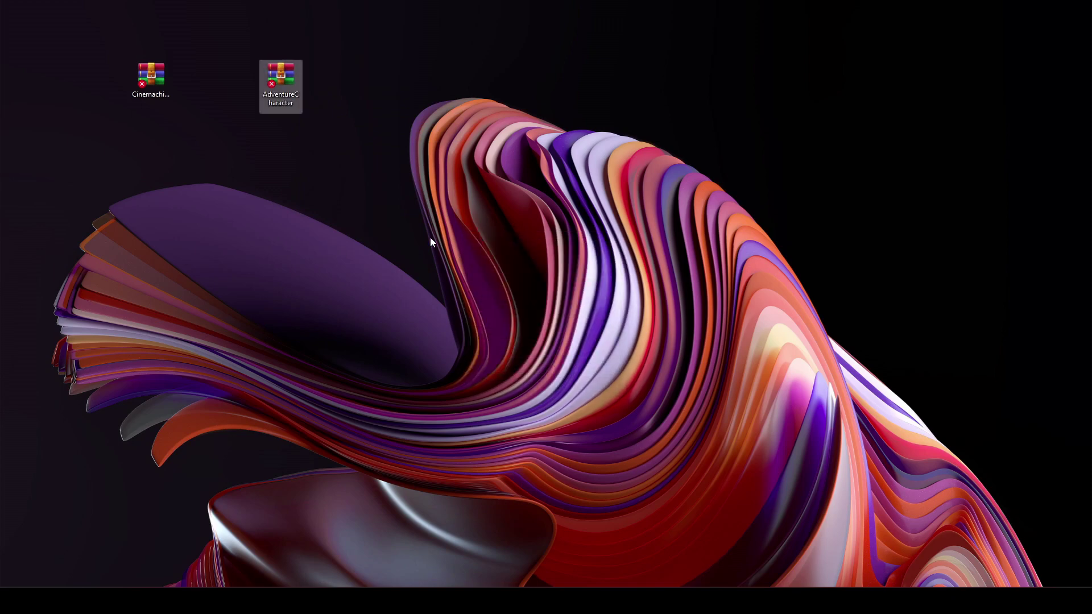
left_click_drag(475, 153, 254, 356)
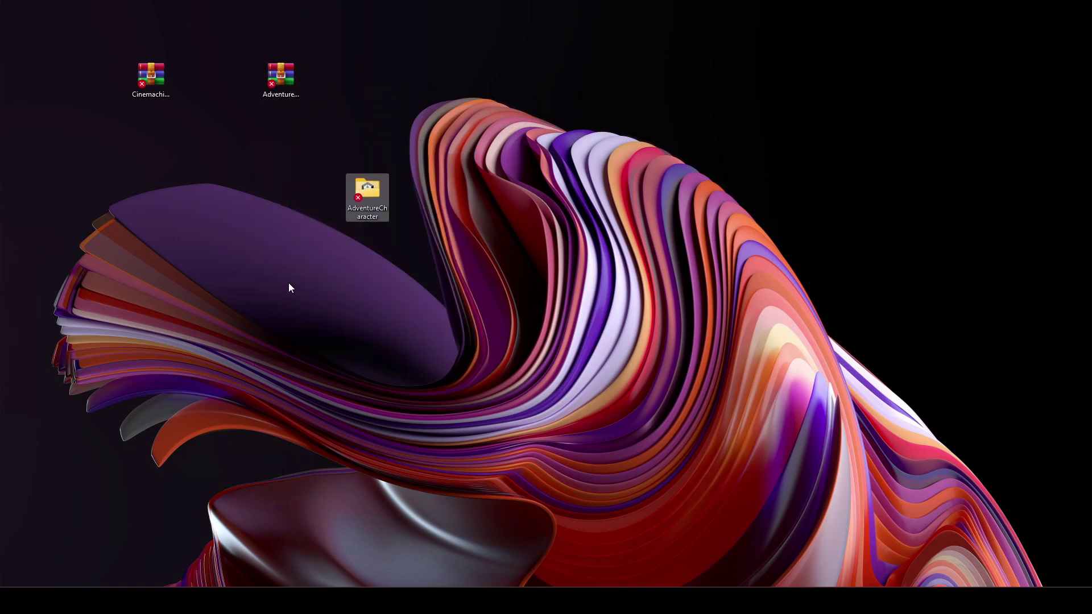
double_click(367, 194)
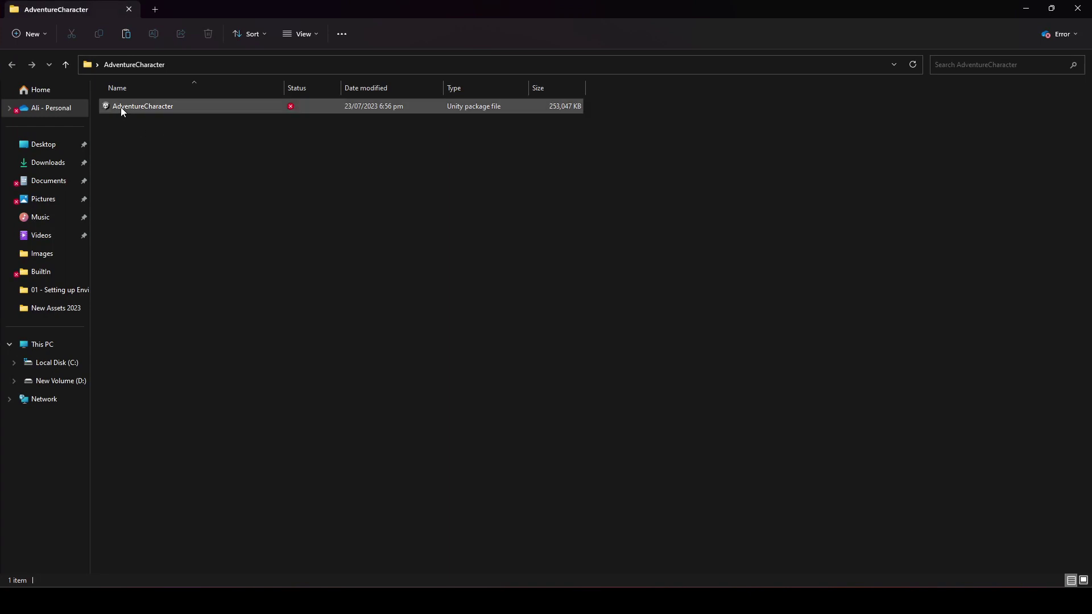
- Open the AdventureCharacter .unitypackage in Unity and import all of its items
double_click(165, 108)
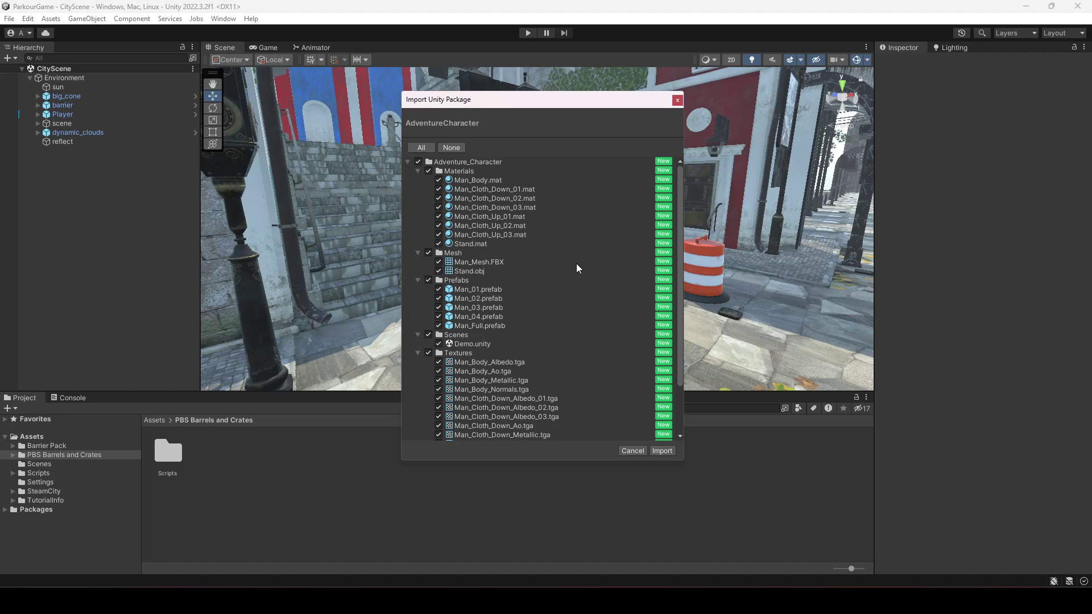
scroll(553, 334, "down", 3)
scroll(553, 335, "up", 3)
left_click(661, 451)
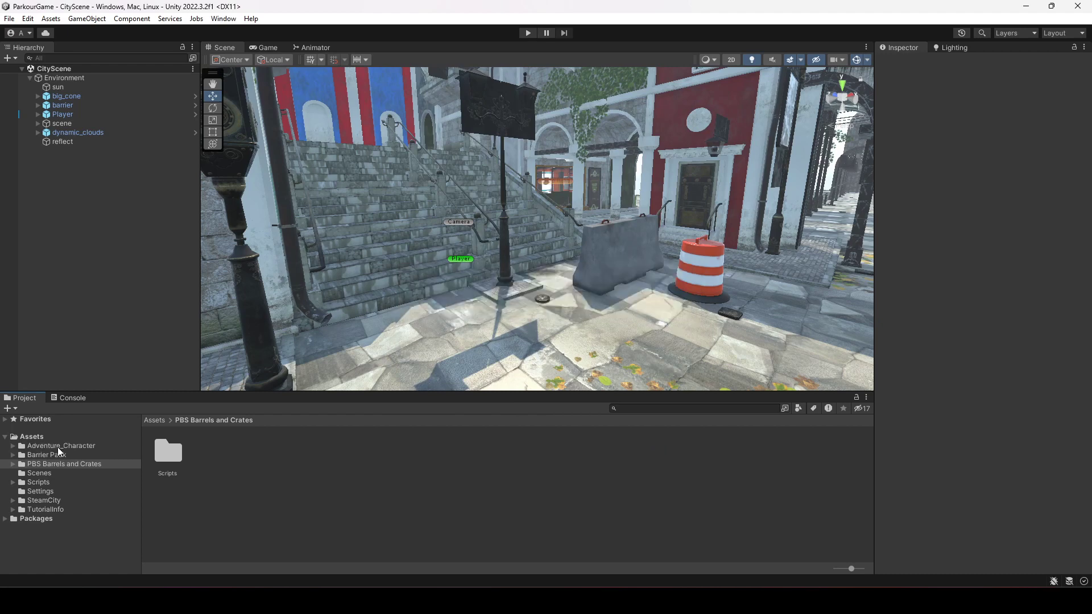
- Open Assets/Adventure_Character/Prefabs and inspect Man_01, turning its preview to face front
left_click(59, 447)
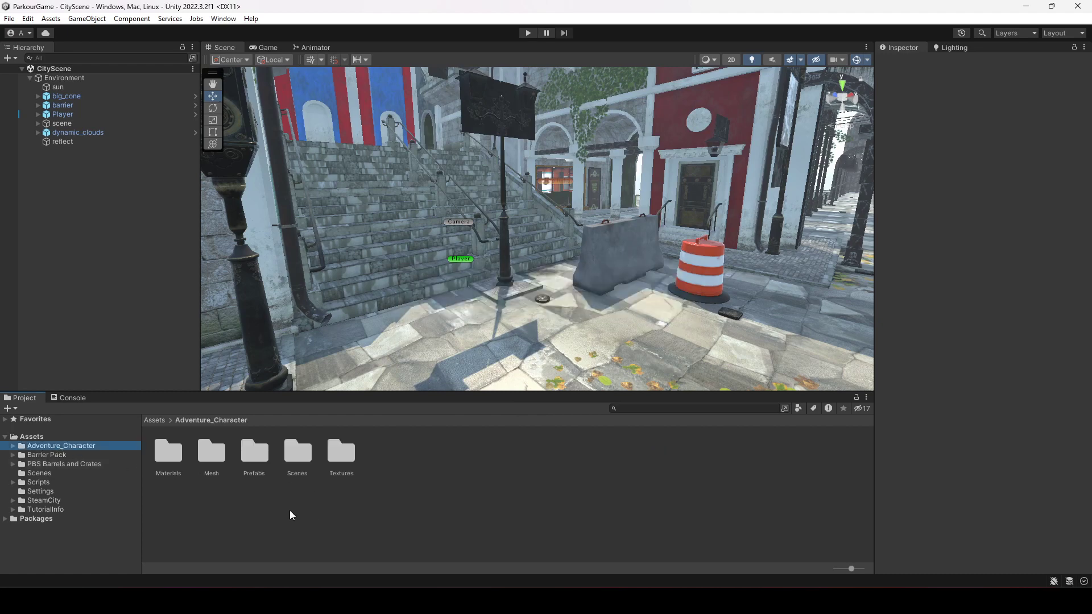
double_click(255, 455)
left_click(171, 452)
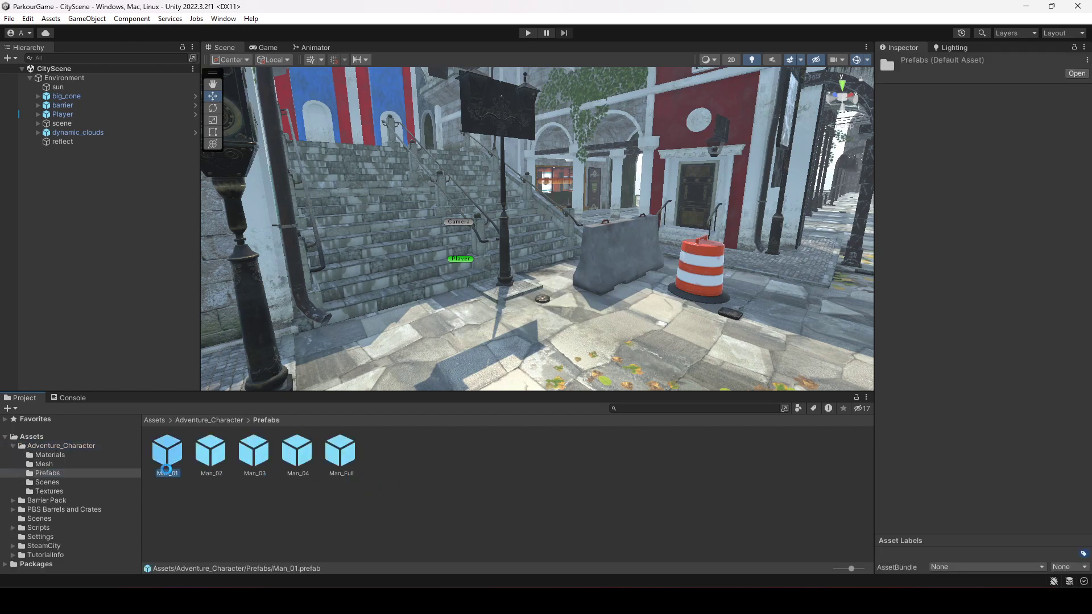
left_click(169, 460)
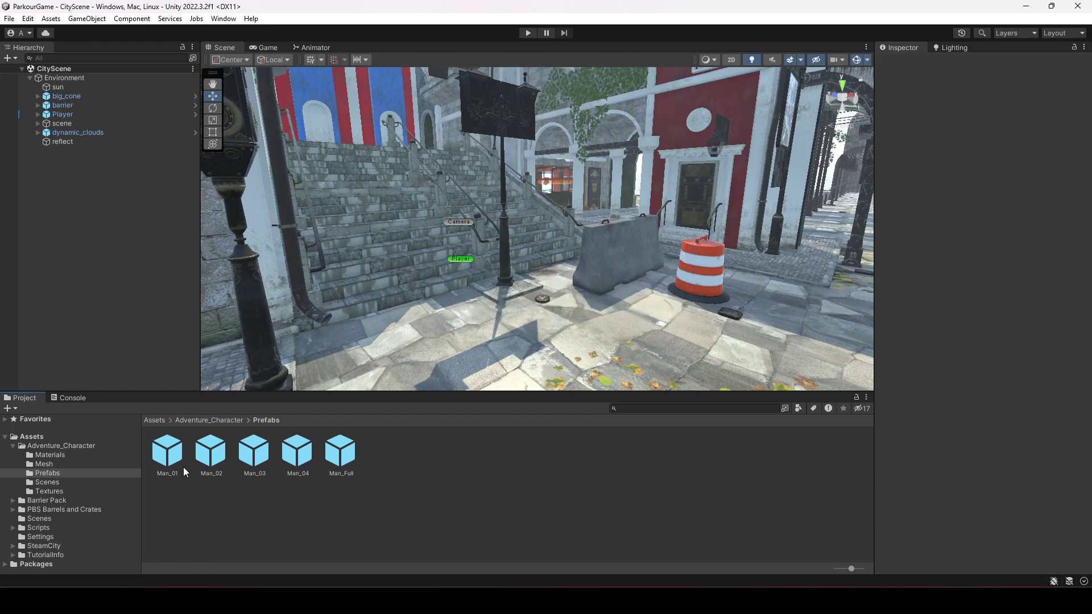
left_click(168, 458)
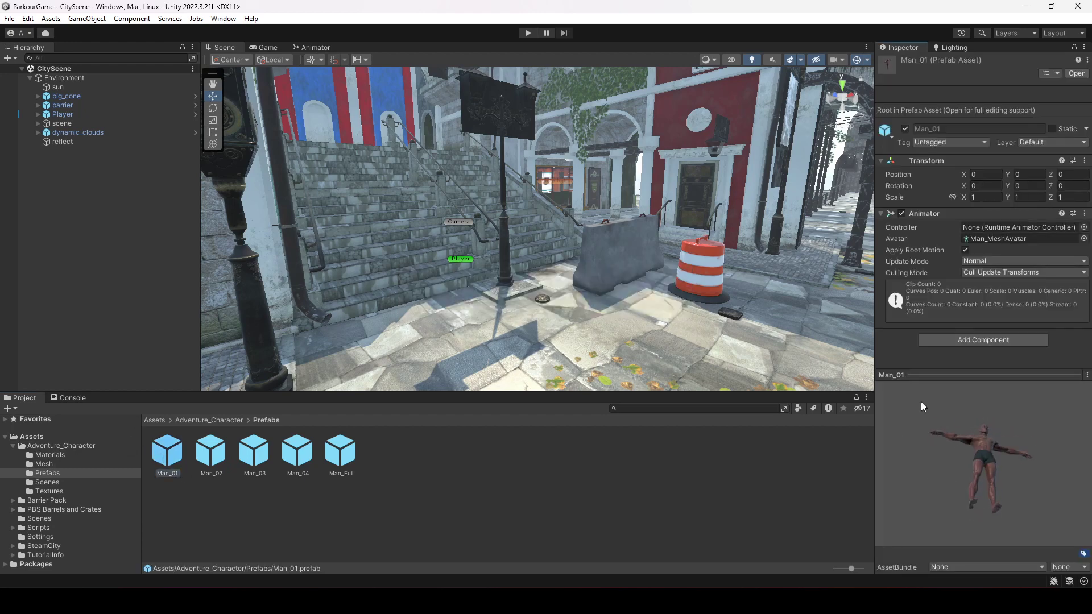
left_click_drag(920, 402, 947, 473)
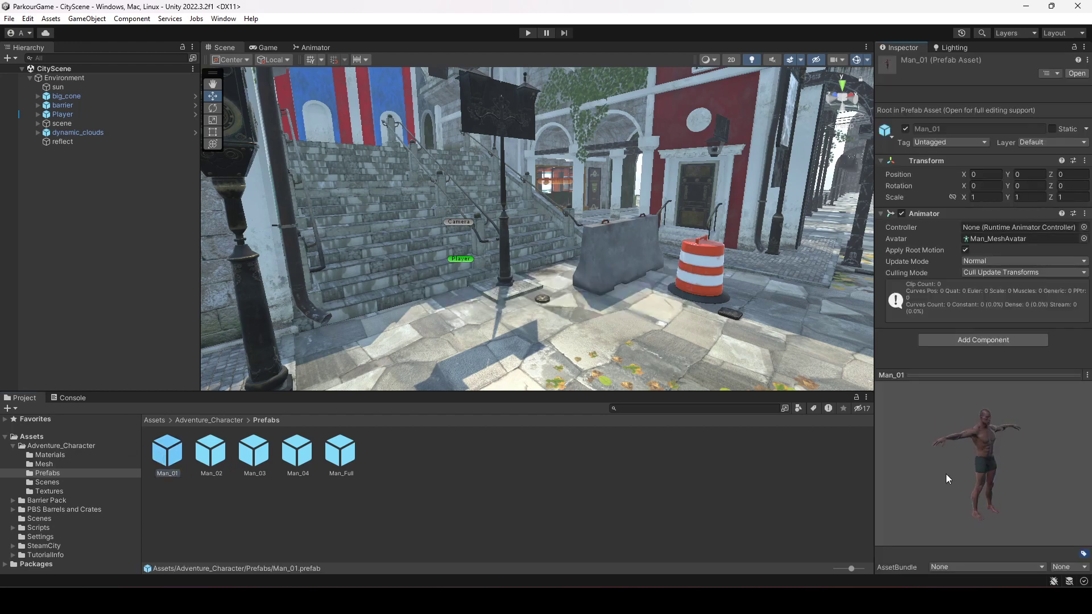
- Compare the Man_04, Man_Full, Man_03 and Man_02 previews, settling on Man_04
left_click(302, 456)
left_click(341, 461)
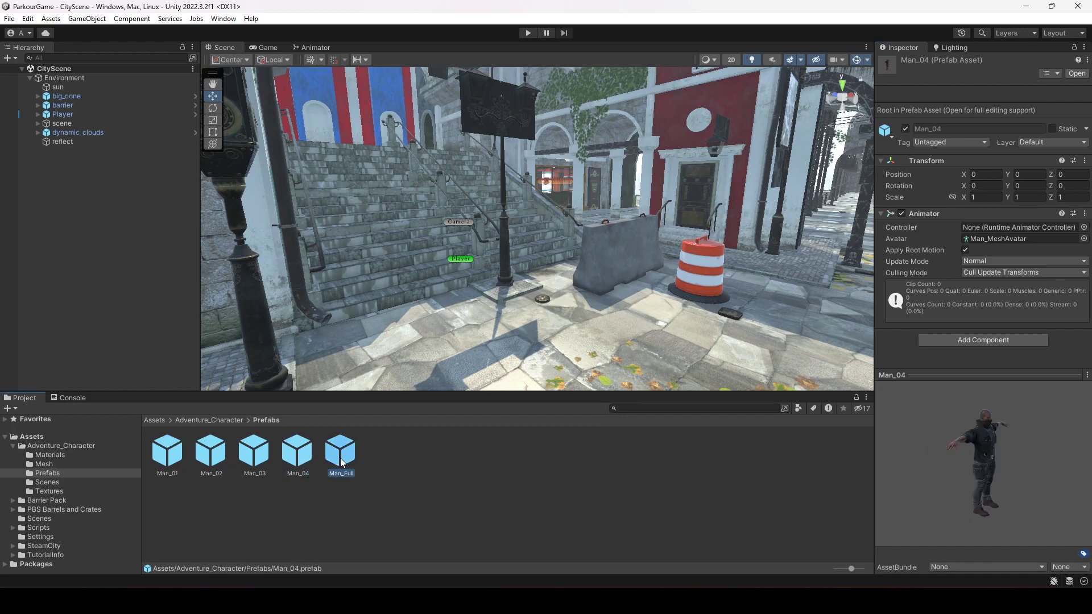
left_click(298, 458)
left_click_drag(998, 492, 940, 465)
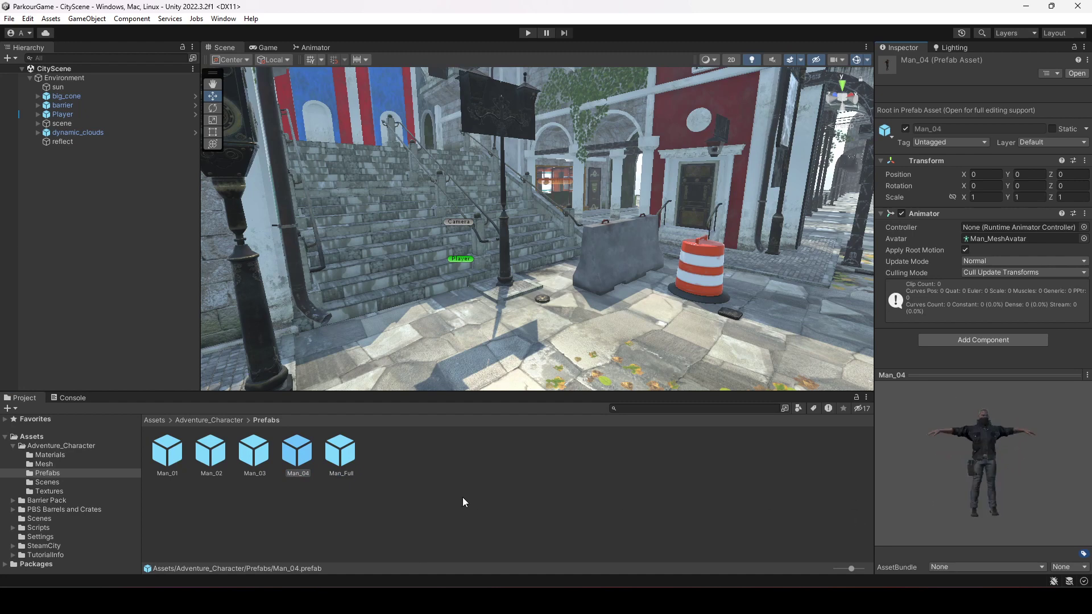
left_click(250, 460)
left_click(193, 456)
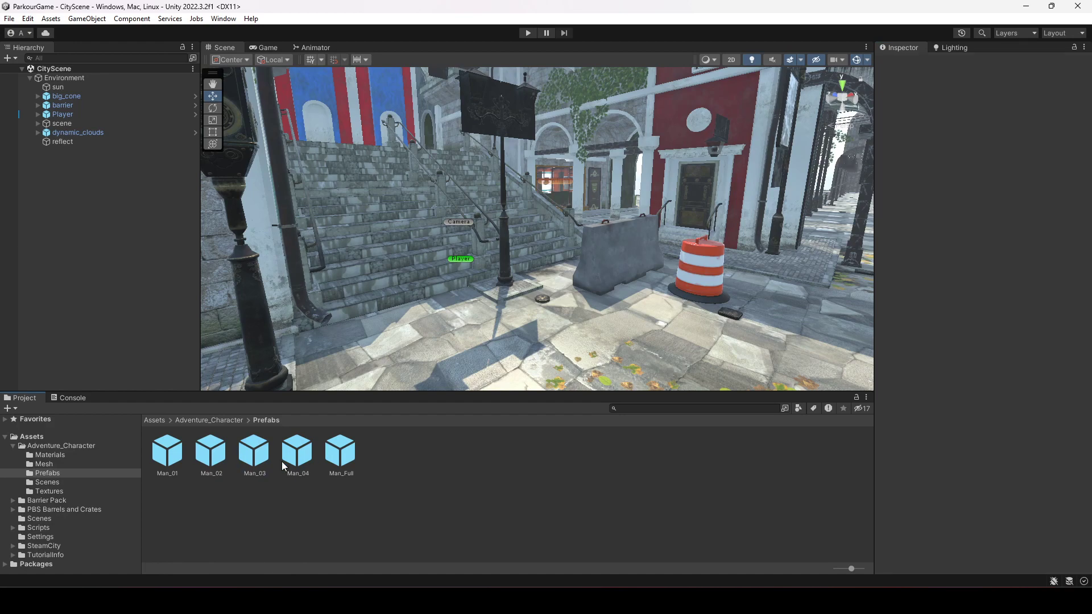
left_click(209, 464)
left_click(339, 453)
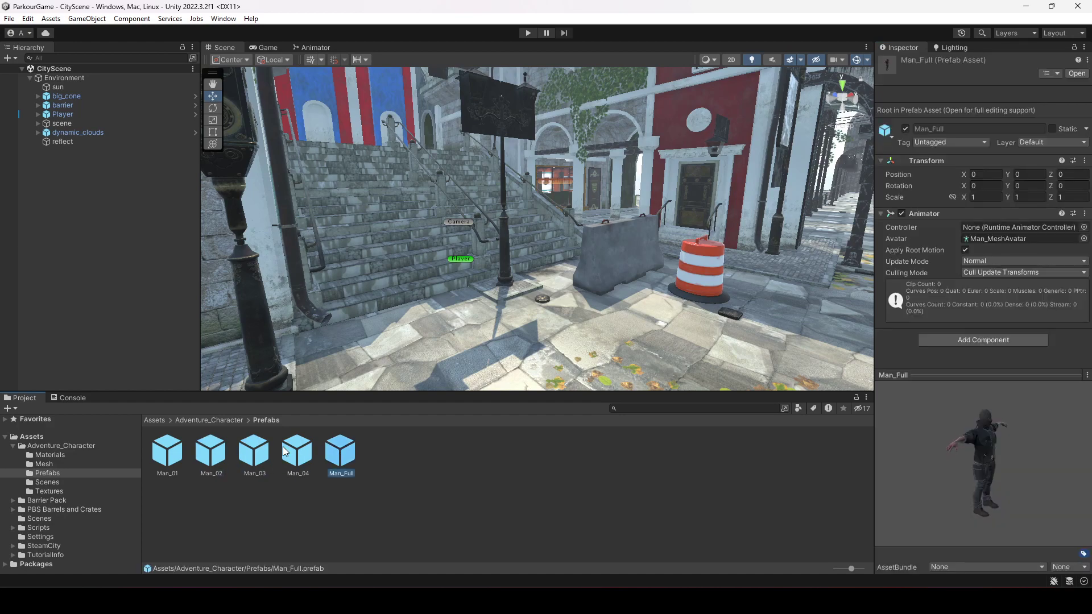
left_click(297, 458)
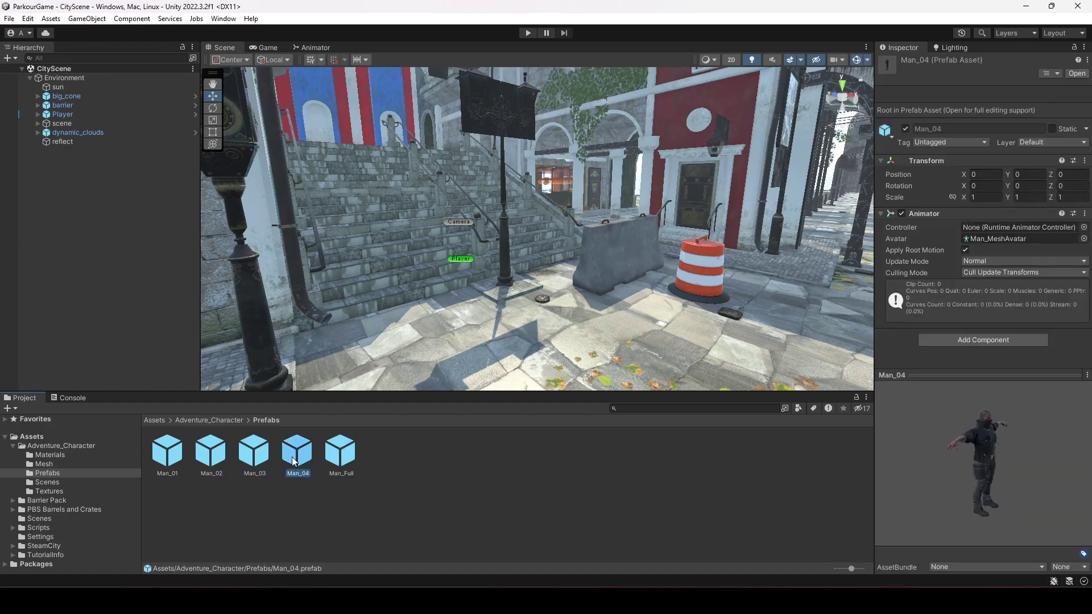
- Unpack the Player prefab completely, collapse Environment, and save CityScene
left_click(73, 114)
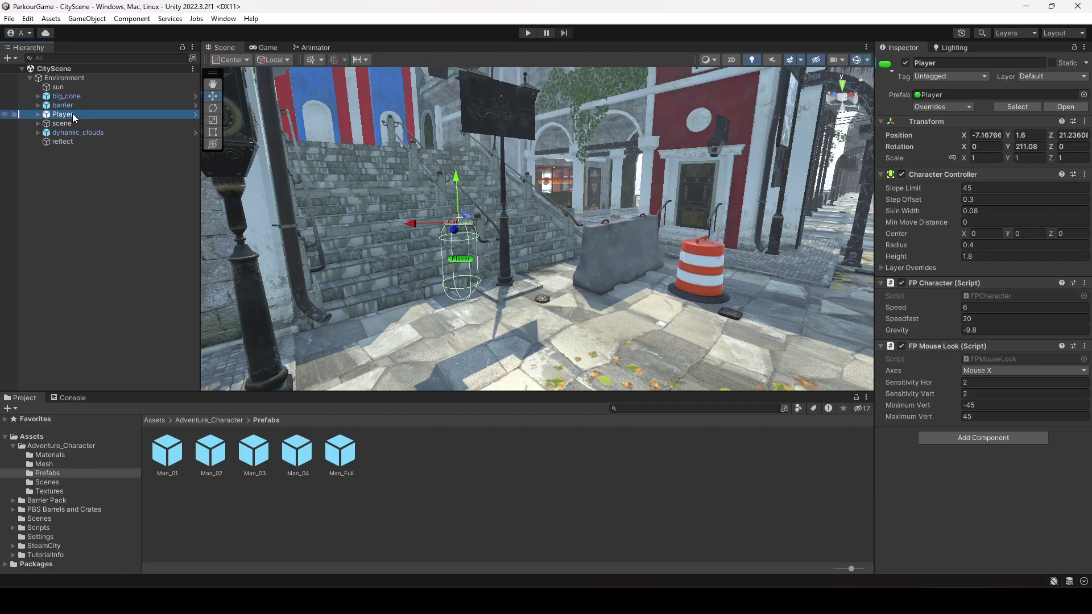
right_click(73, 114)
mouse_move(198, 273)
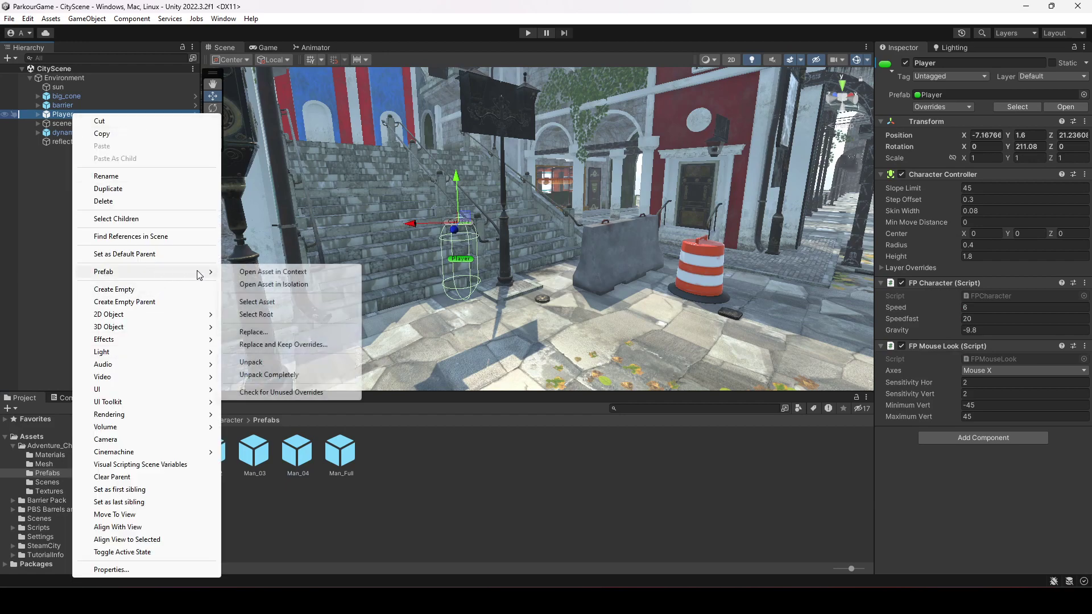
left_click(269, 375)
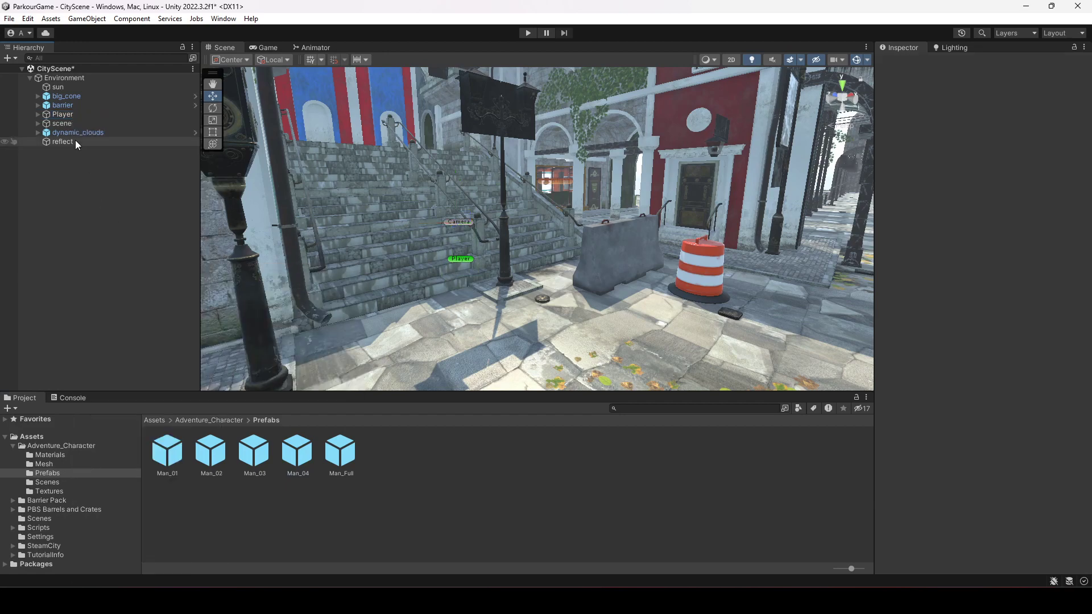
left_click(71, 115)
left_click(70, 115, "ctrl")
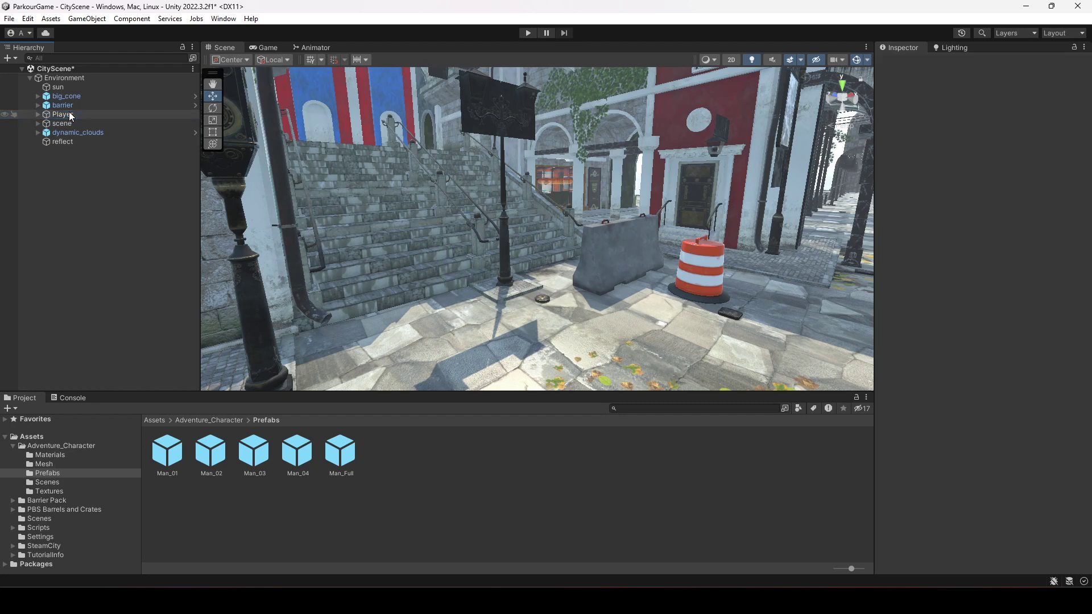
left_click(29, 79)
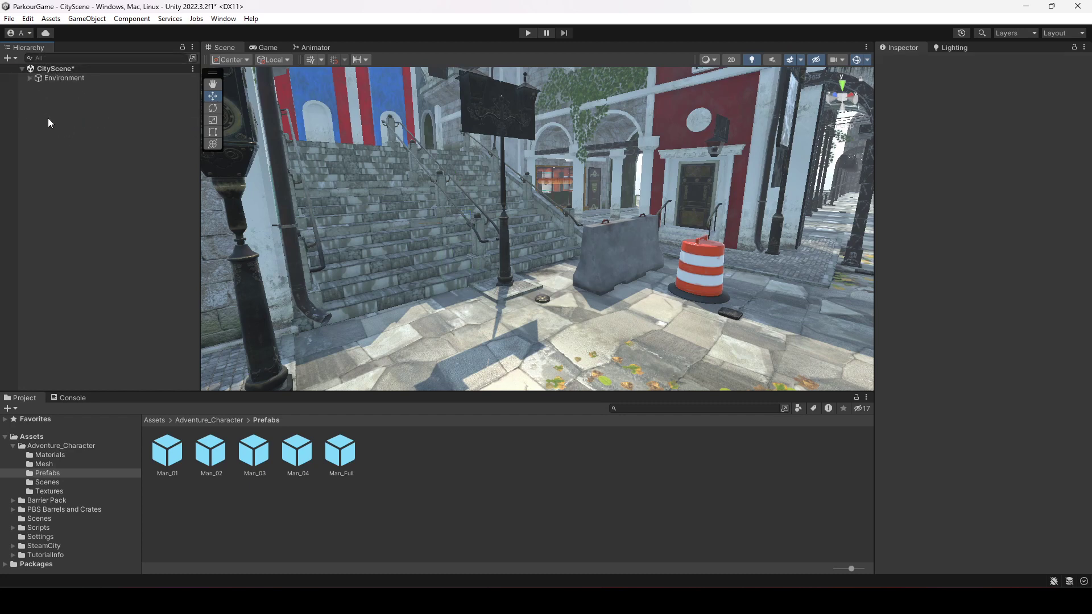
key("ctrl+s")
right_click(69, 124)
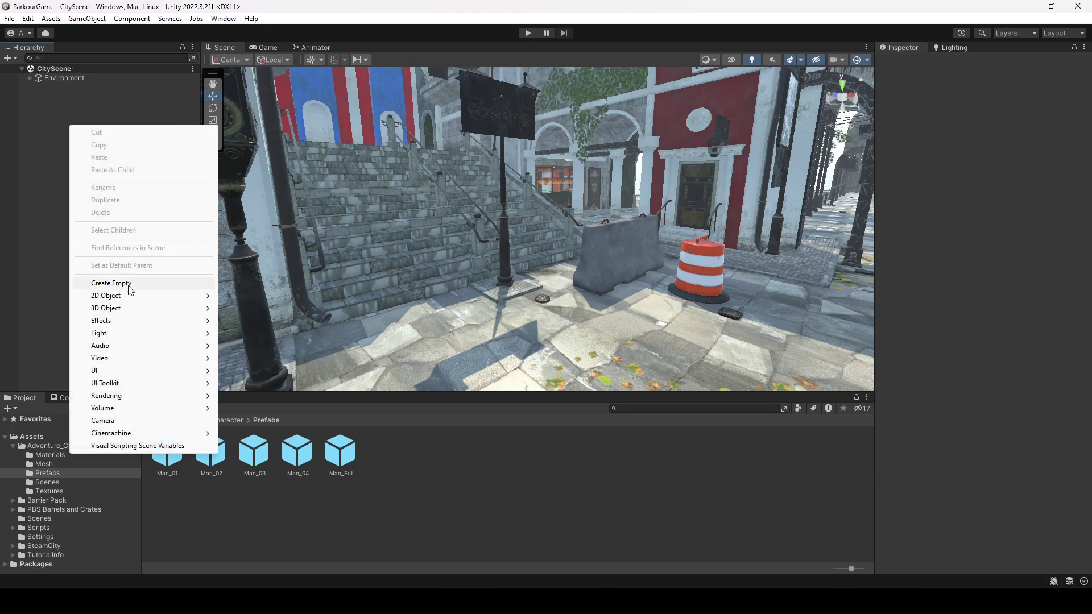
- Place Man_04 at the foot of the stairs and move it below Environment in the Hierarchy
left_click(431, 480)
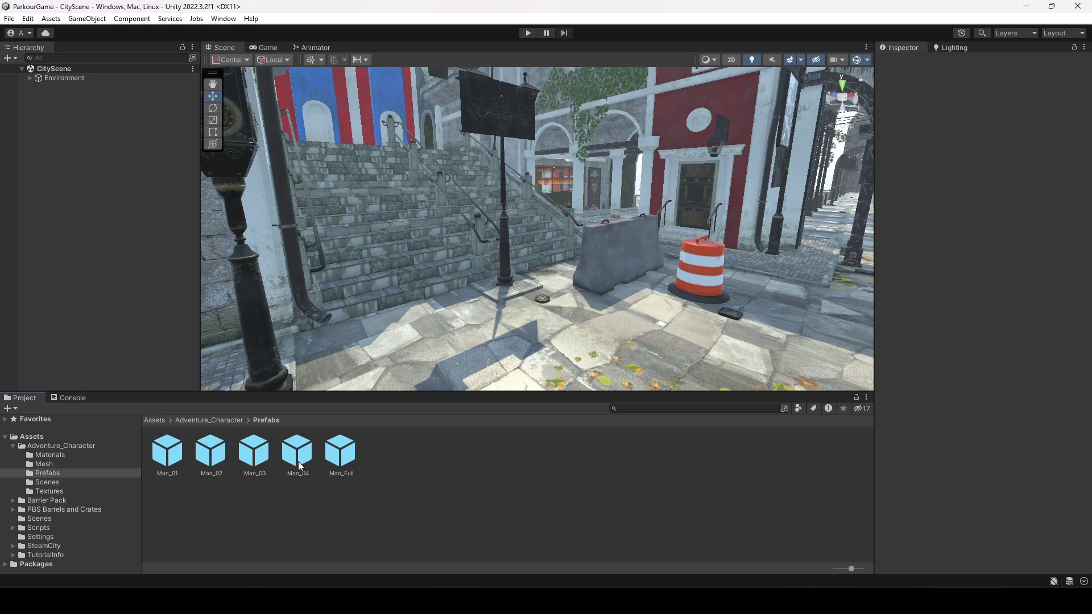
left_click_drag(299, 466, 483, 330)
key("f")
key("w")
right_click_drag(483, 330, 535, 250)
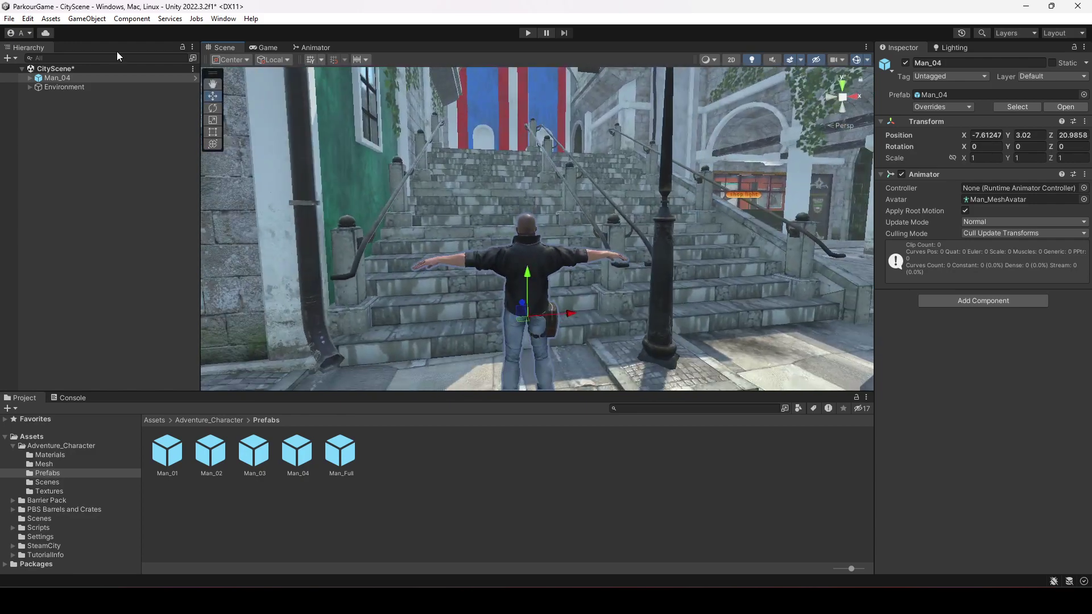
mouse_move(70, 77)
left_mouse_down()
mouse_move(71, 102)
mouse_move(61, 91)
left_mouse_up()
- Unpack the Man_04 prefab completely into a plain object
left_click(61, 99)
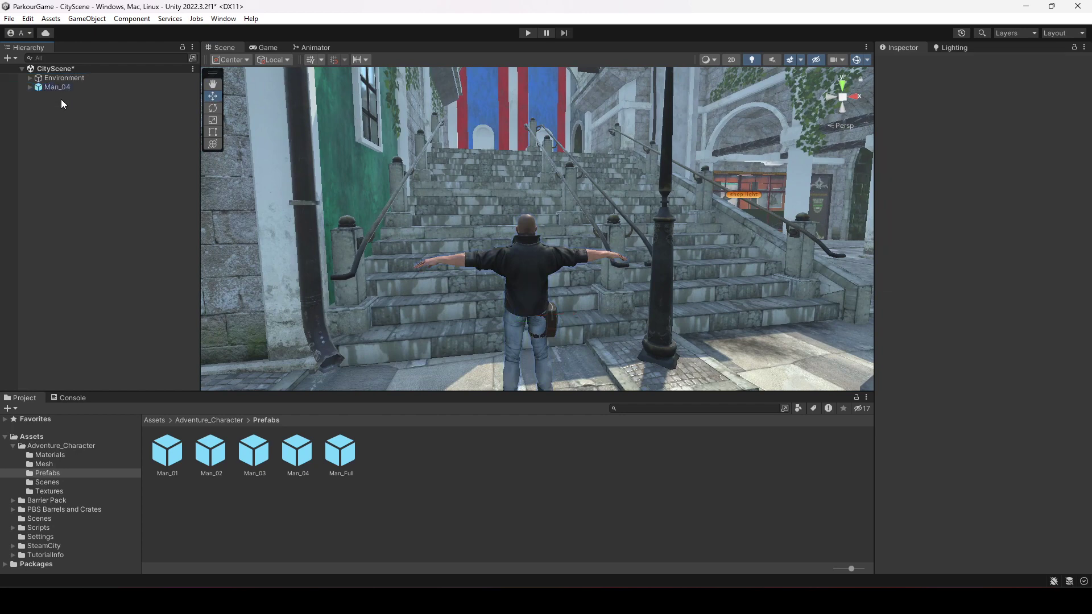
right_click(57, 85)
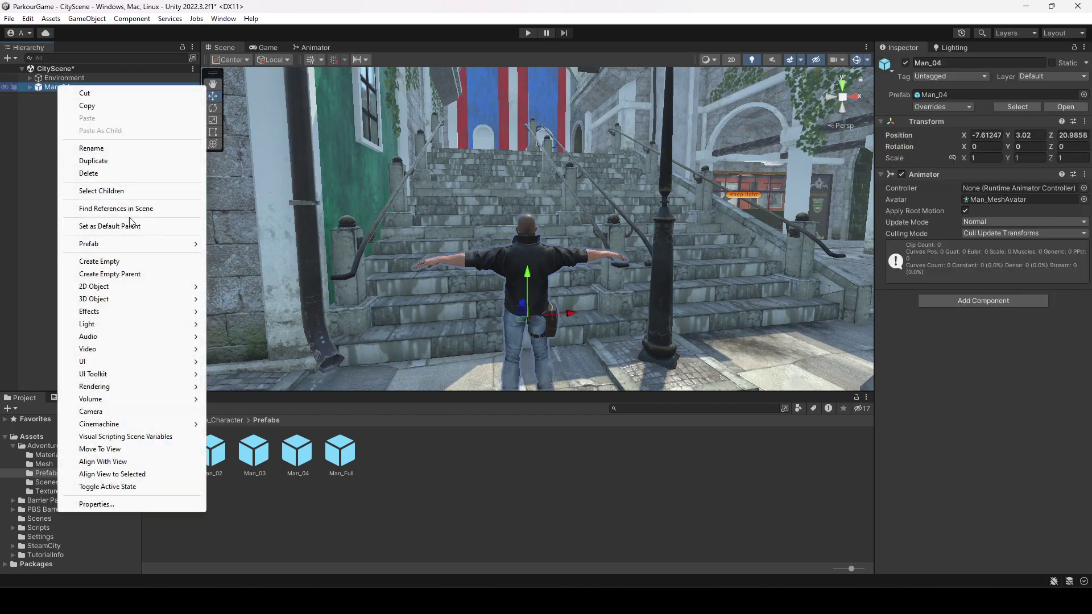
mouse_move(142, 246)
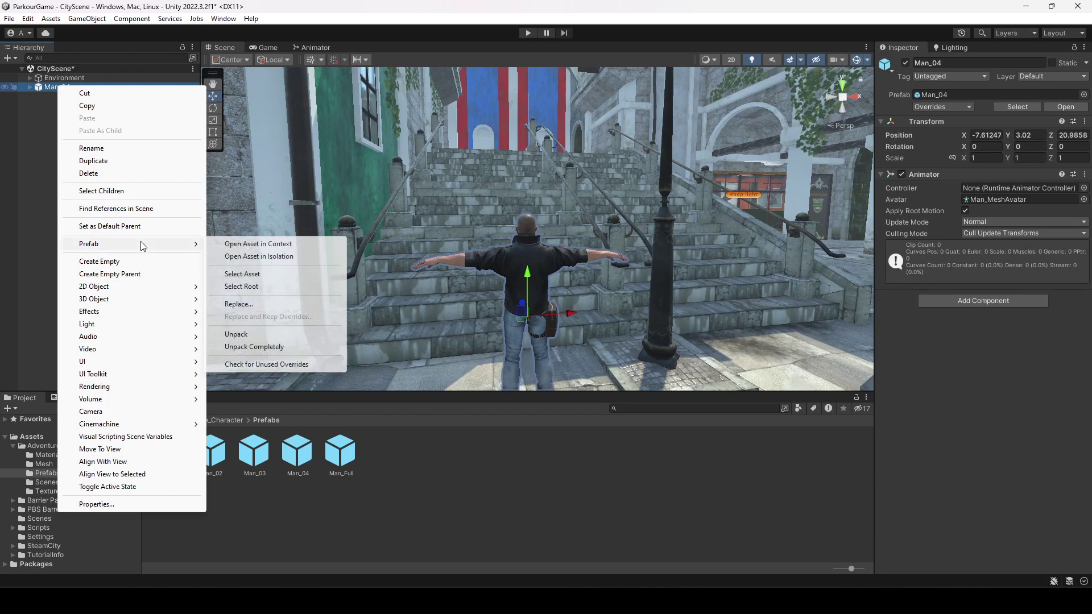
left_click(290, 348)
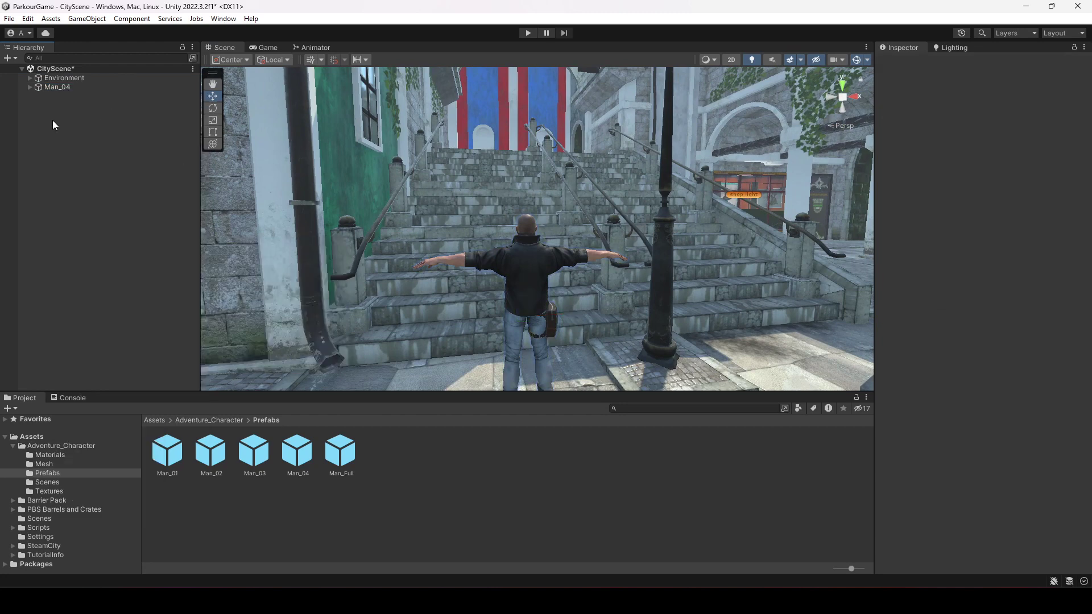
- Rename Man_04 to 'Player' and save the scene
left_click(57, 87)
left_click(970, 62)
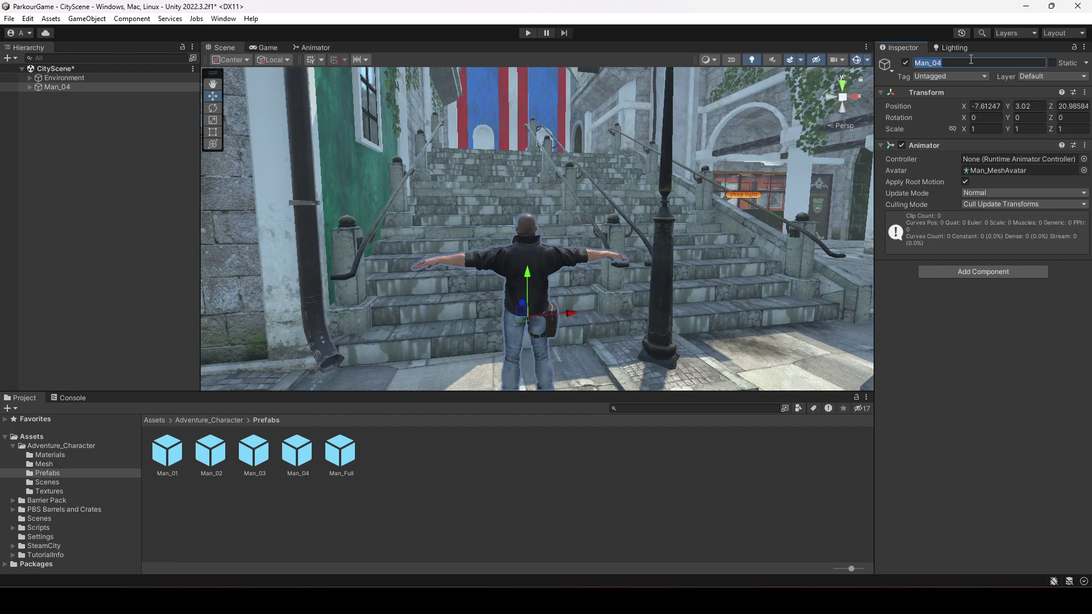
type("Player")
key("Return")
key("ctrl+s")
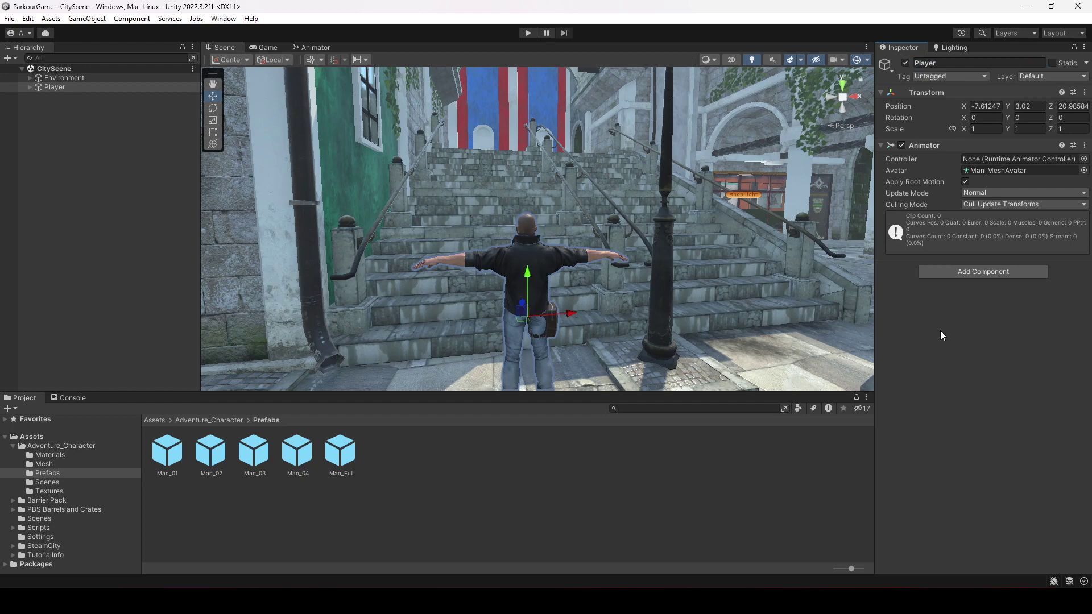
key("shift+d")
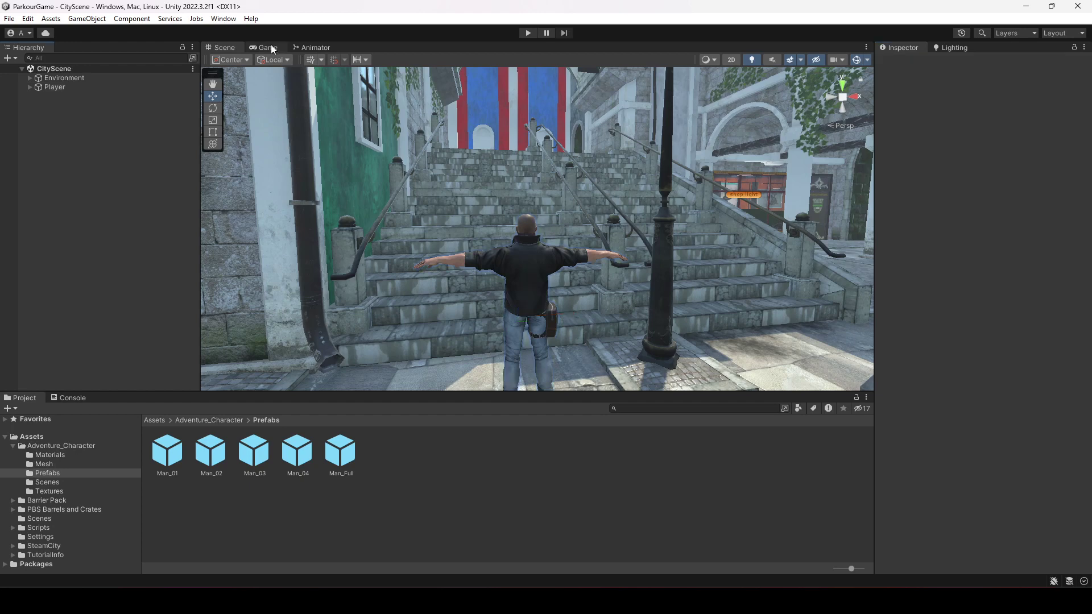
left_click(271, 48)
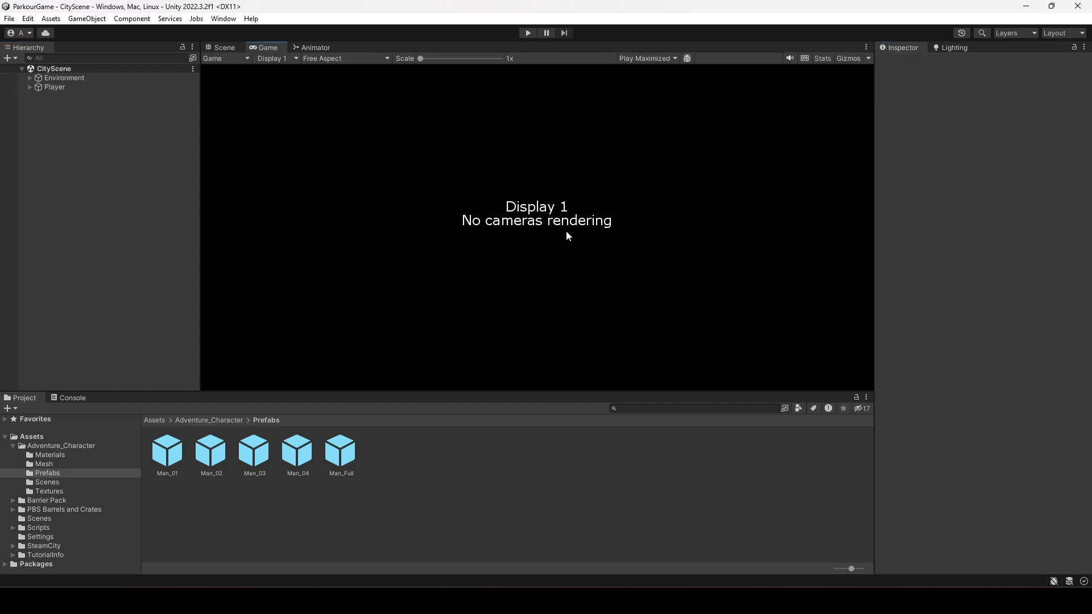
left_click(221, 48)
left_click(30, 78)
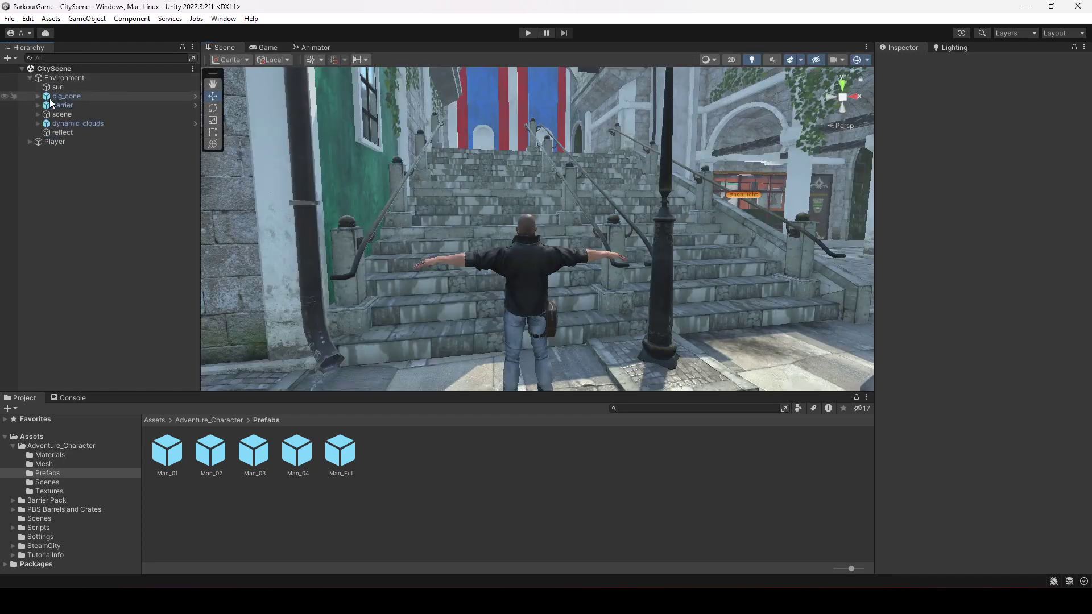
left_click(27, 79)
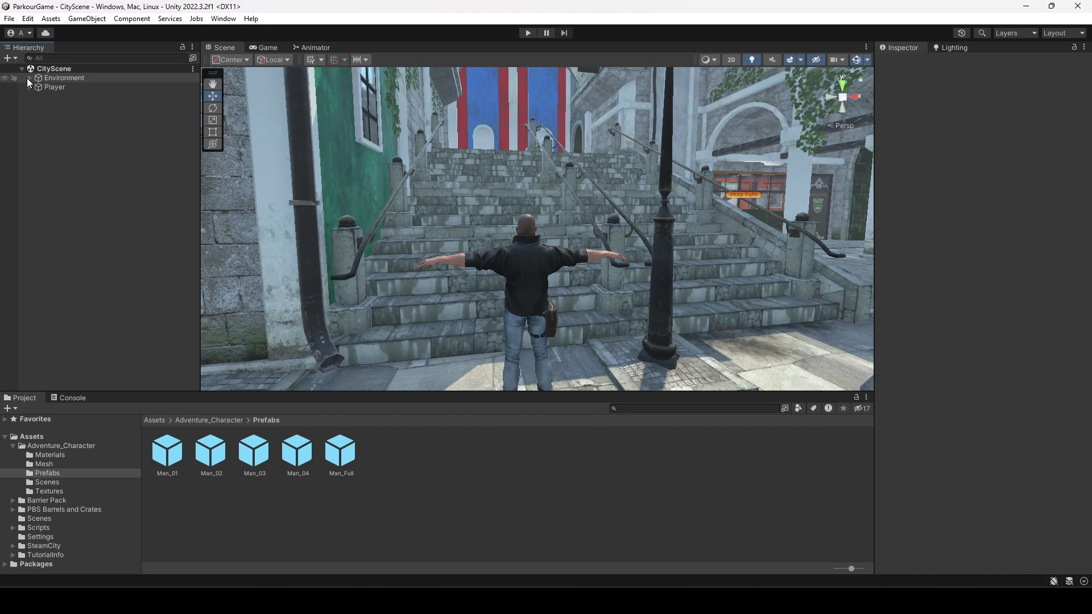
- Create a camera named 'Main Camera' and place it first in the Hierarchy, above Environment
right_click(51, 125)
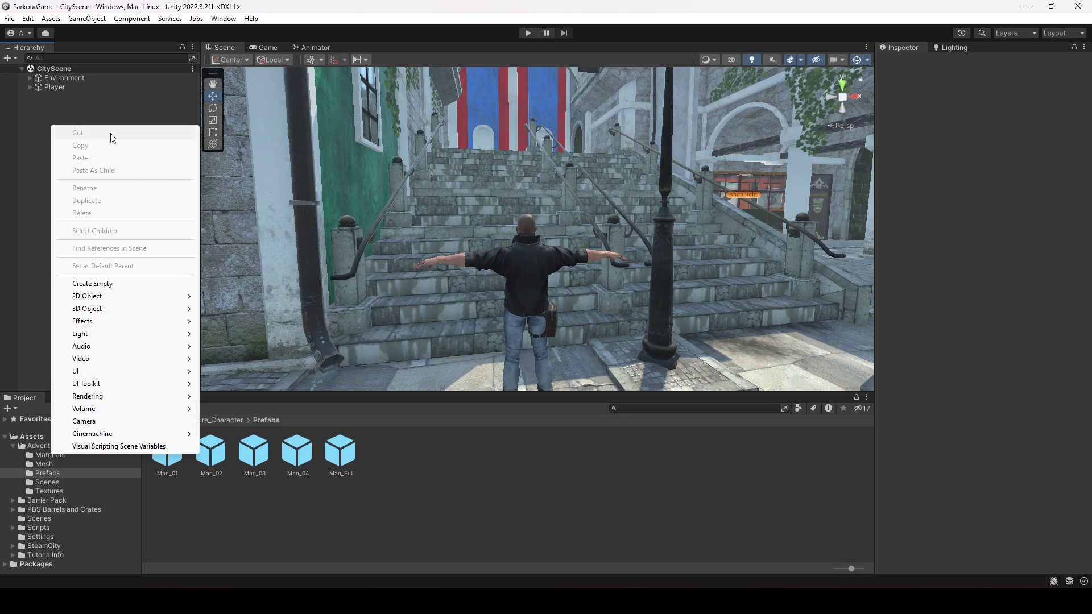
left_click(97, 426)
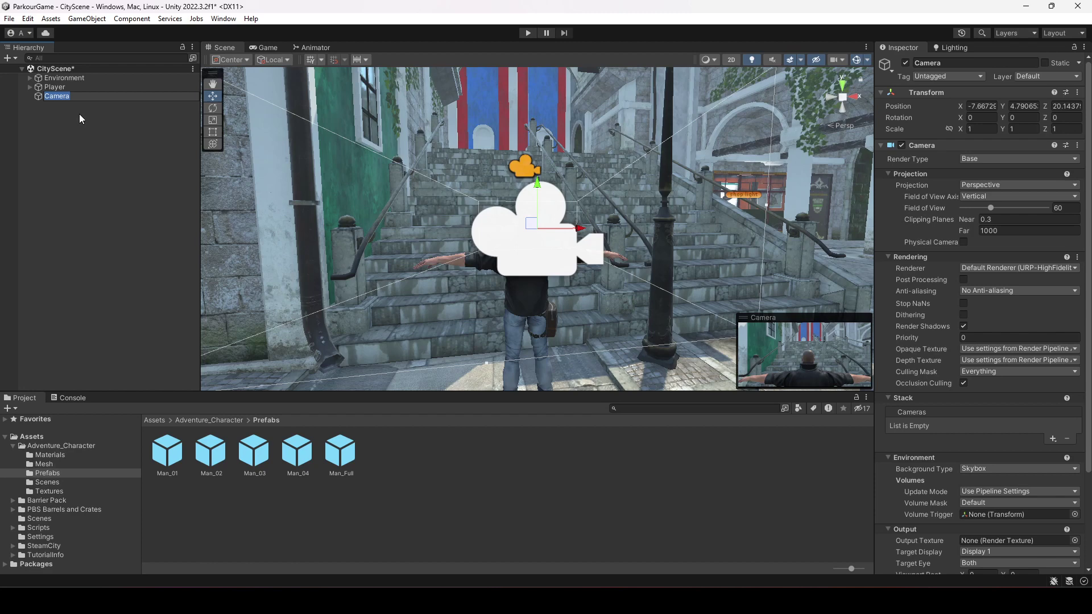
type("Main")
key("Return")
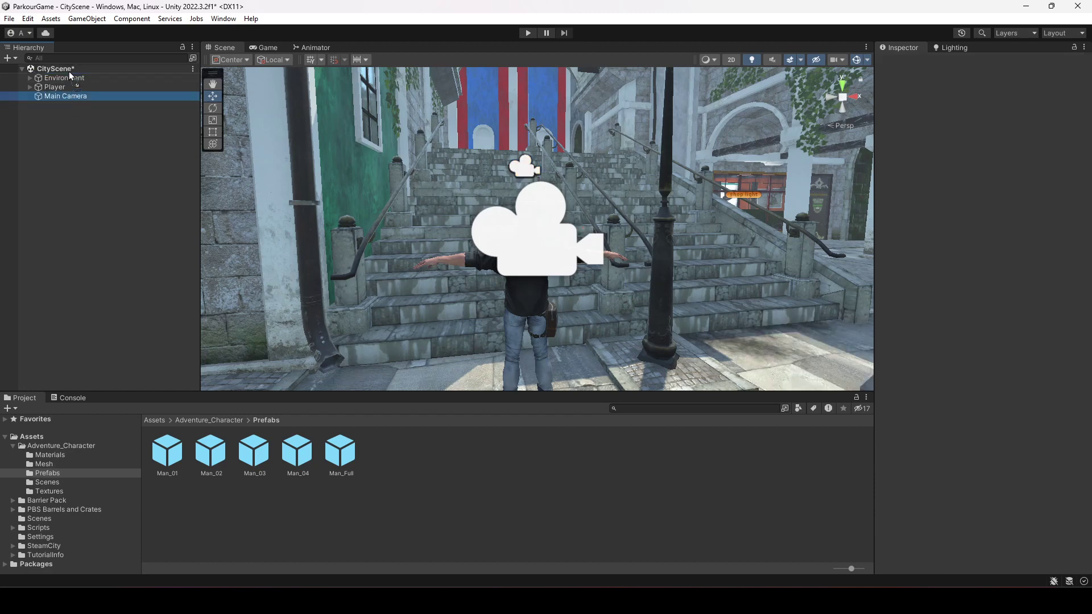
left_click_drag(69, 71, 70, 71)
left_click(69, 117)
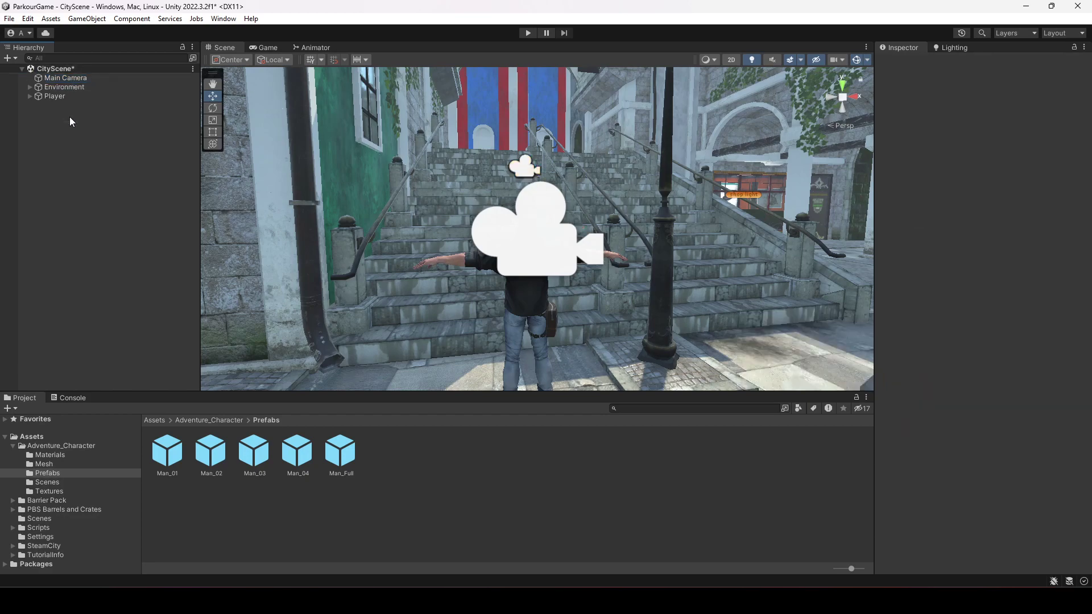
- Check the new camera's Game view render, then focus and orbit the Scene view on Main Camera
left_click(265, 46)
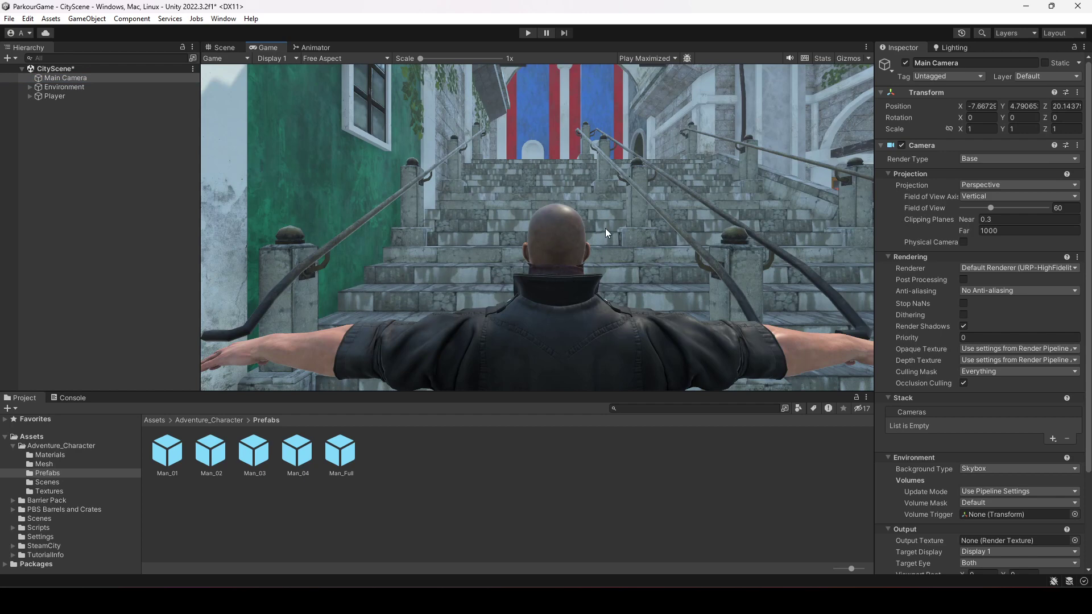
left_click(222, 47)
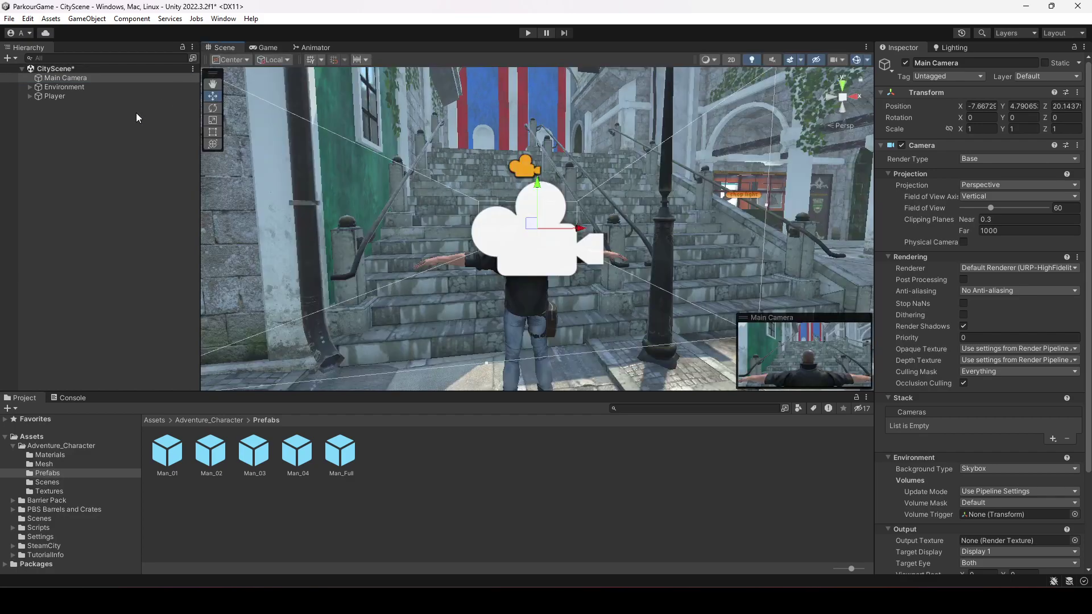
double_click(66, 78)
left_click_drag(682, 256, 628, 235, "alt")
- Lower Main Camera to Y 4.458 to frame the whole Player, confirm in Game view, and save
left_click_drag(680, 181, 688, 224)
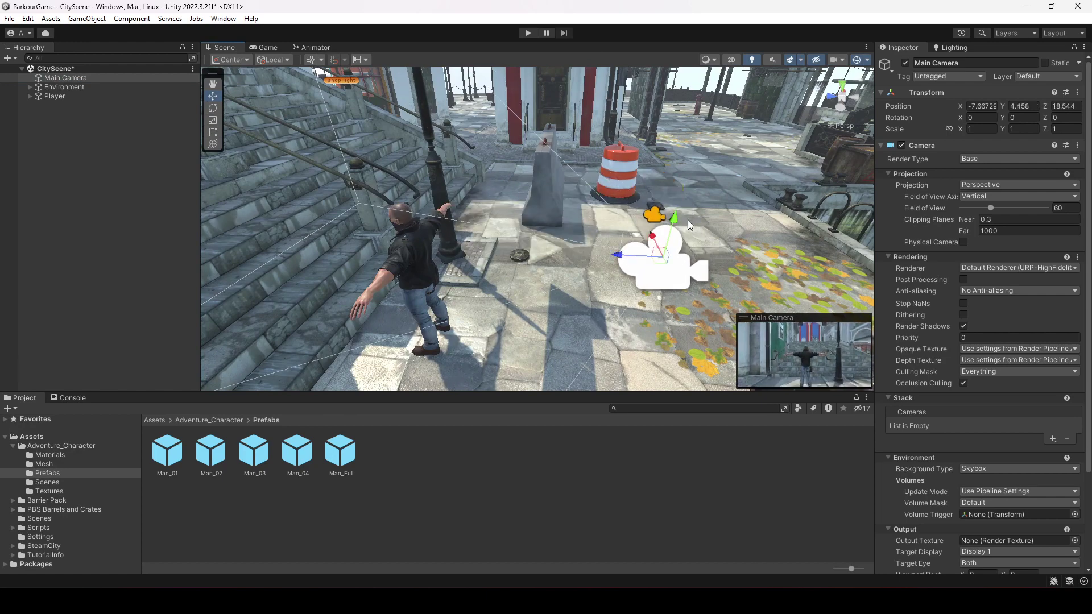
left_click(263, 49)
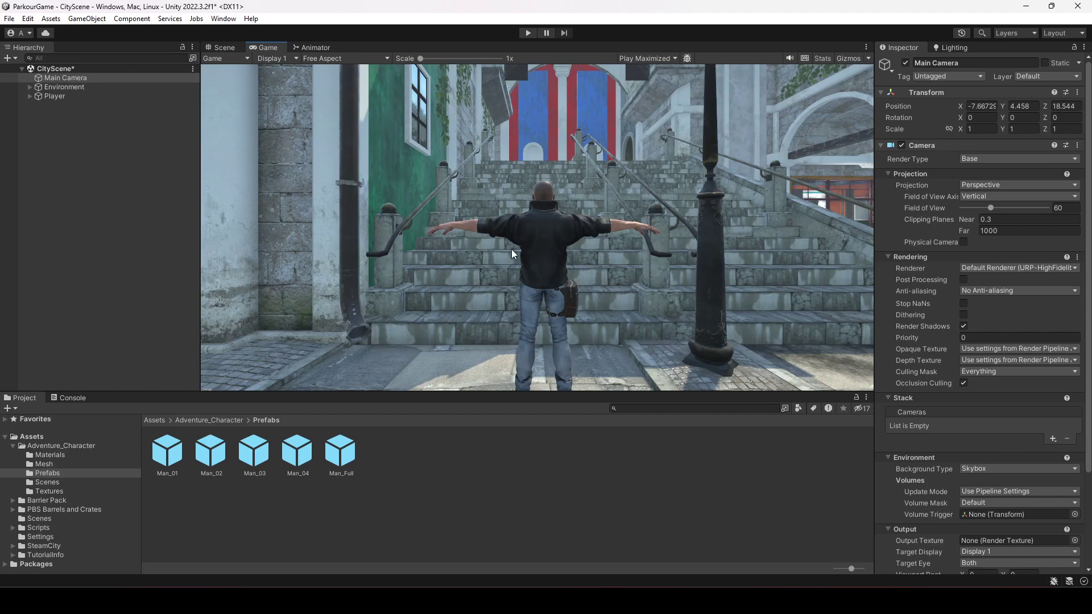
left_click(223, 49)
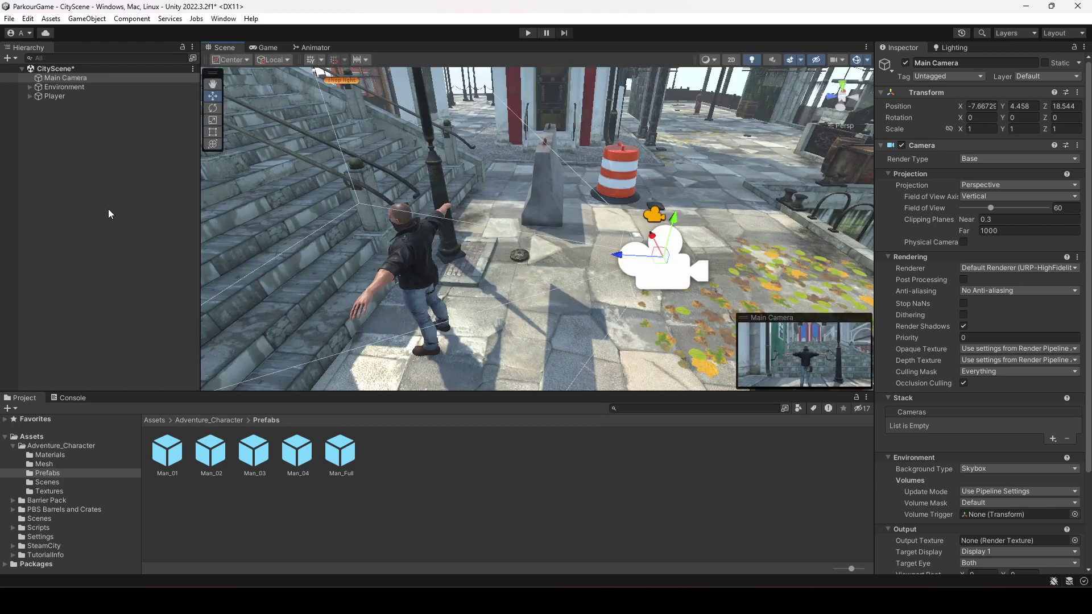
left_click(107, 210)
key("ctrl+s")
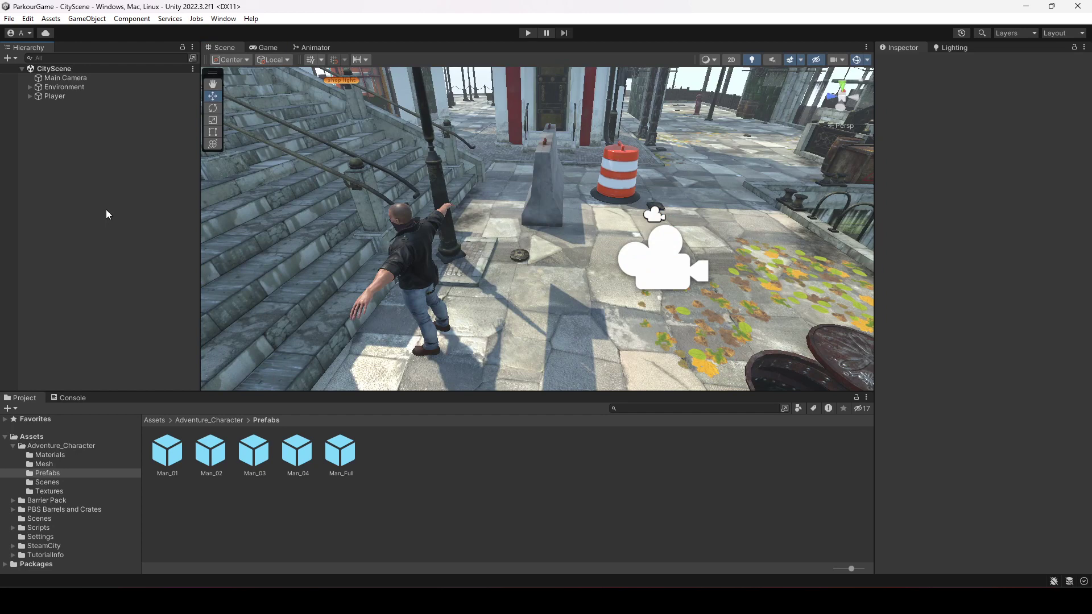
- Switch to the Game view, run Play mode briefly, then stop it
left_click(263, 48)
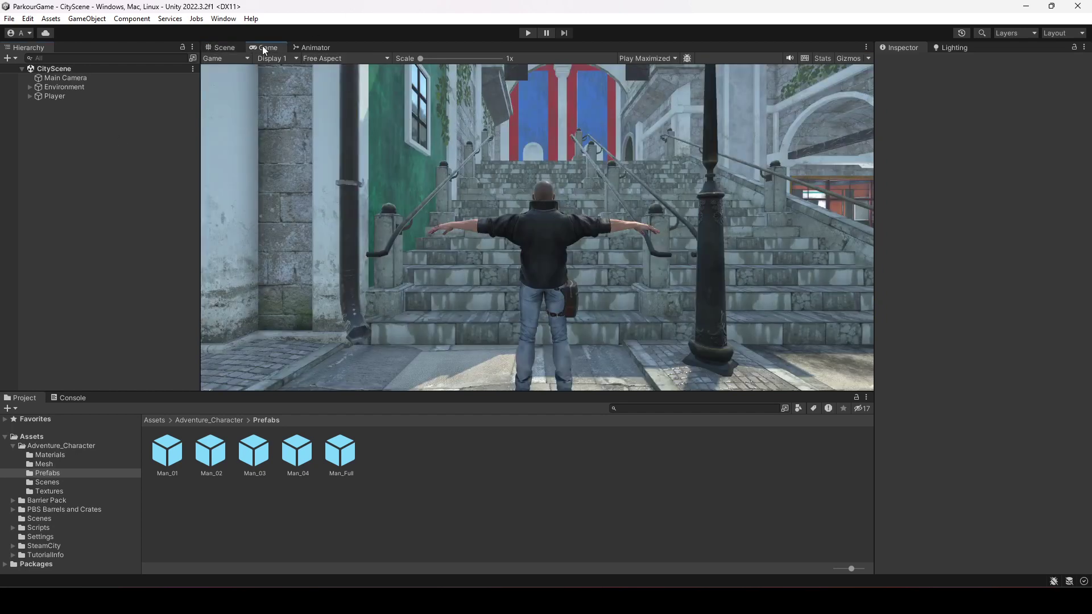
left_click(529, 33)
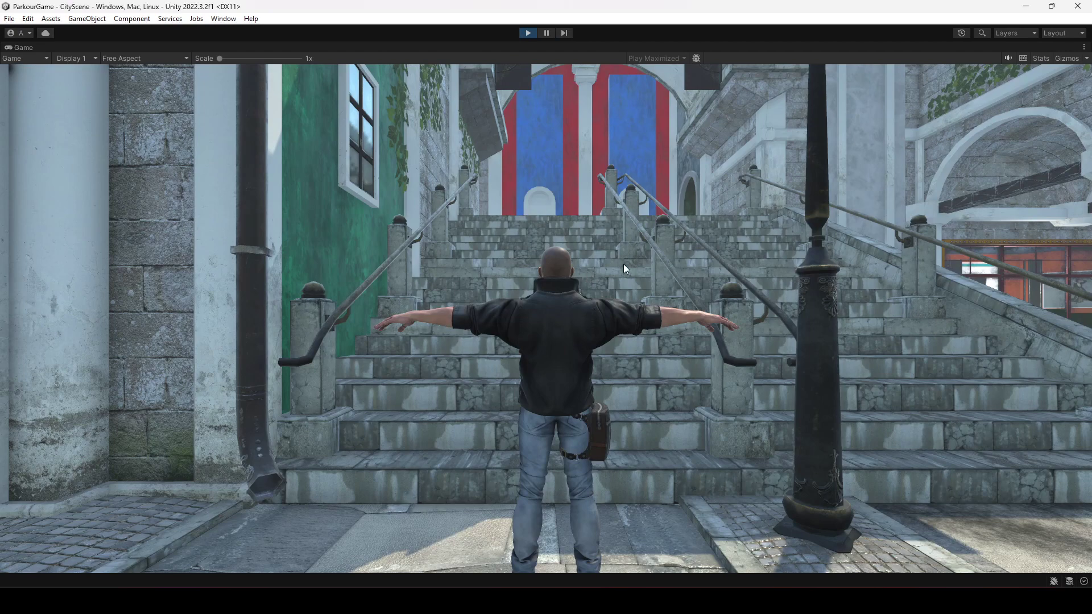
left_click(528, 33)
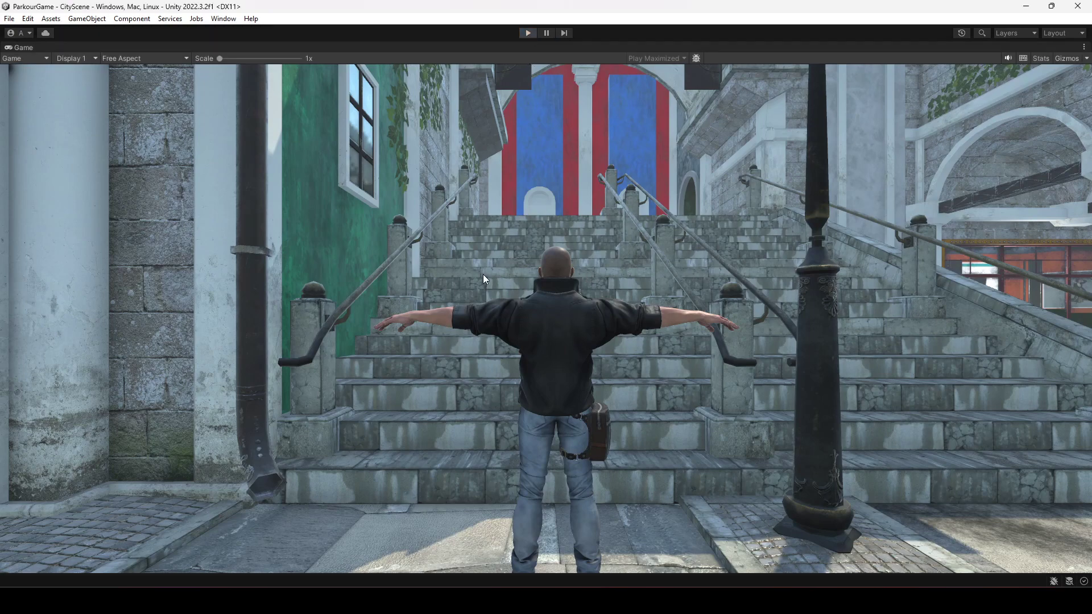